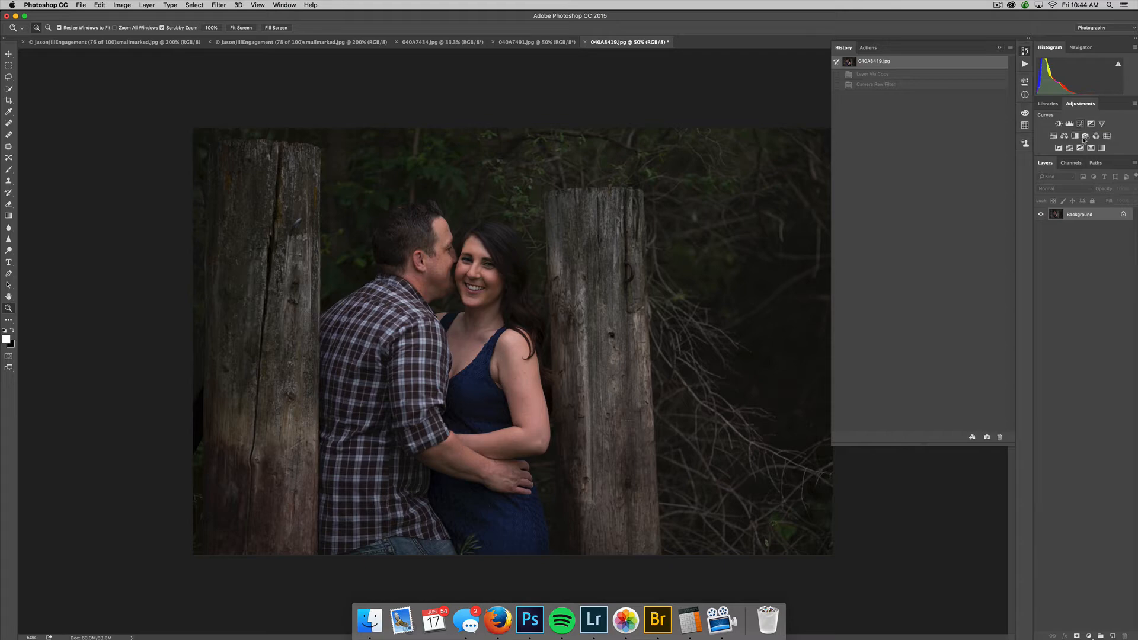
Add a Curves adjustment layer that lifts the midtones and keeps an anchor point in the deep shadows.
left_click(1081, 126)
left_click_drag(970, 153, 968, 147)
left_click_drag(942, 191, 944, 193)
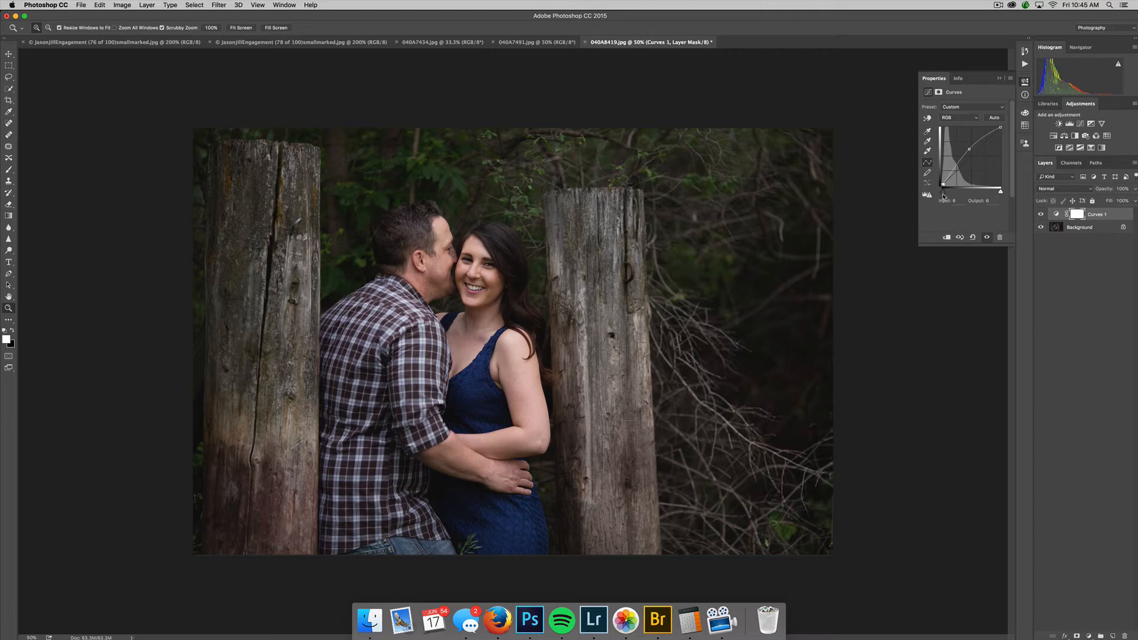
Name the history snapshot of the Curves edit "curves" and revert the photo to its original state.
left_click(1025, 81)
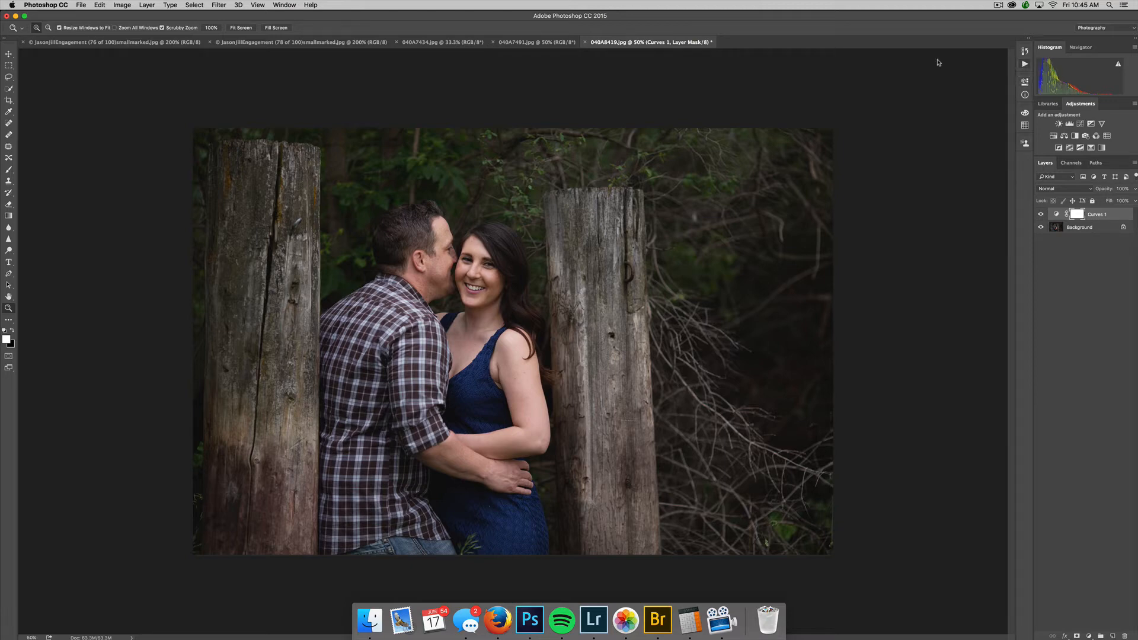
left_click(1025, 63)
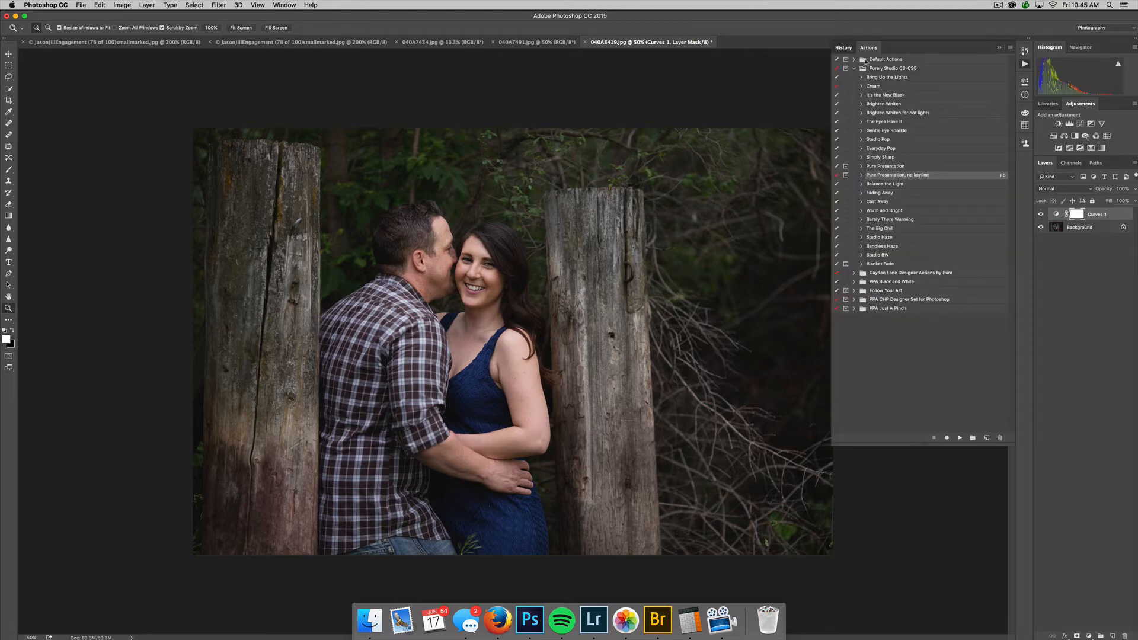
left_click(844, 48)
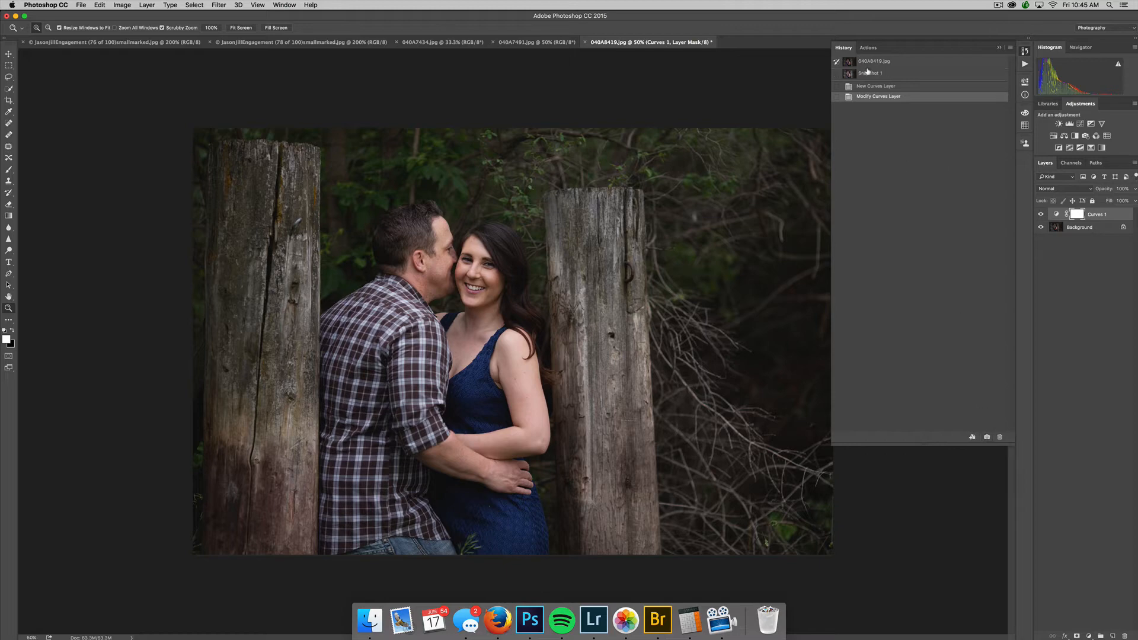
double_click(869, 72)
type("cru")
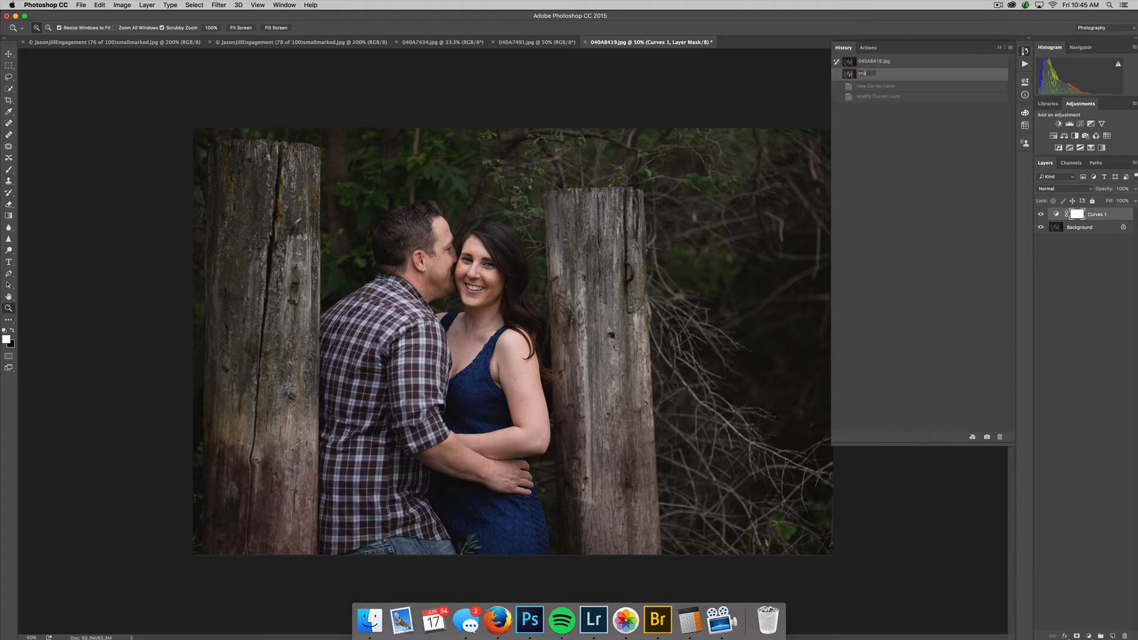
type("ves")
key("Return")
left_click(897, 61)
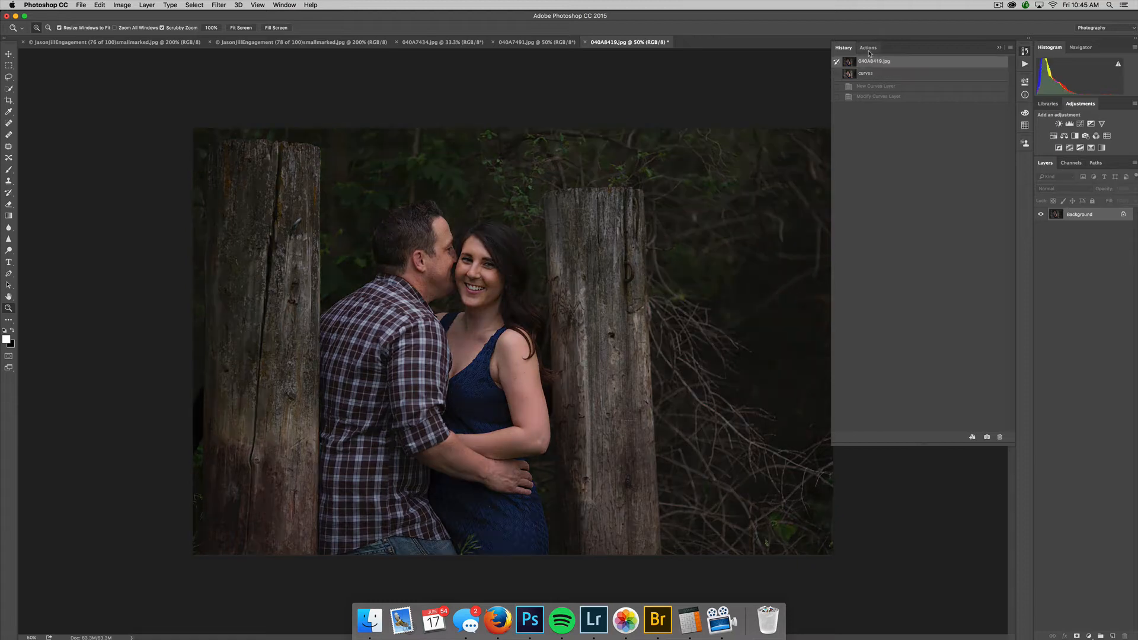
Add a Levels adjustment layer with midtones at 1.47 and the black input level at 10.
left_click(1069, 124)
left_click_drag(961, 169, 961, 171)
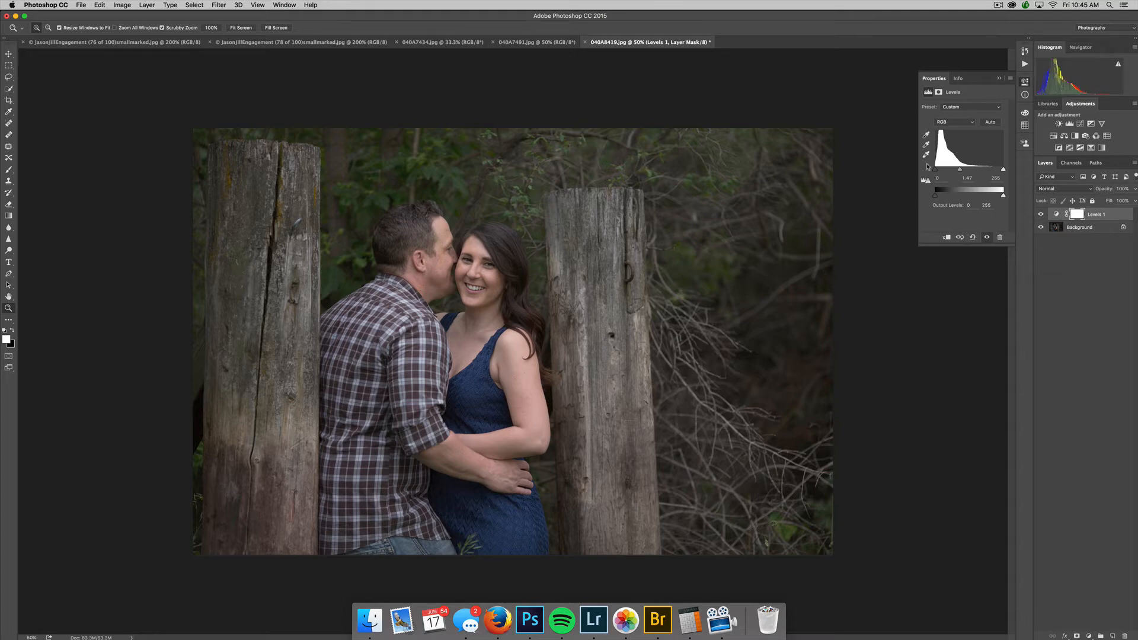
left_click_drag(936, 170, 937, 172)
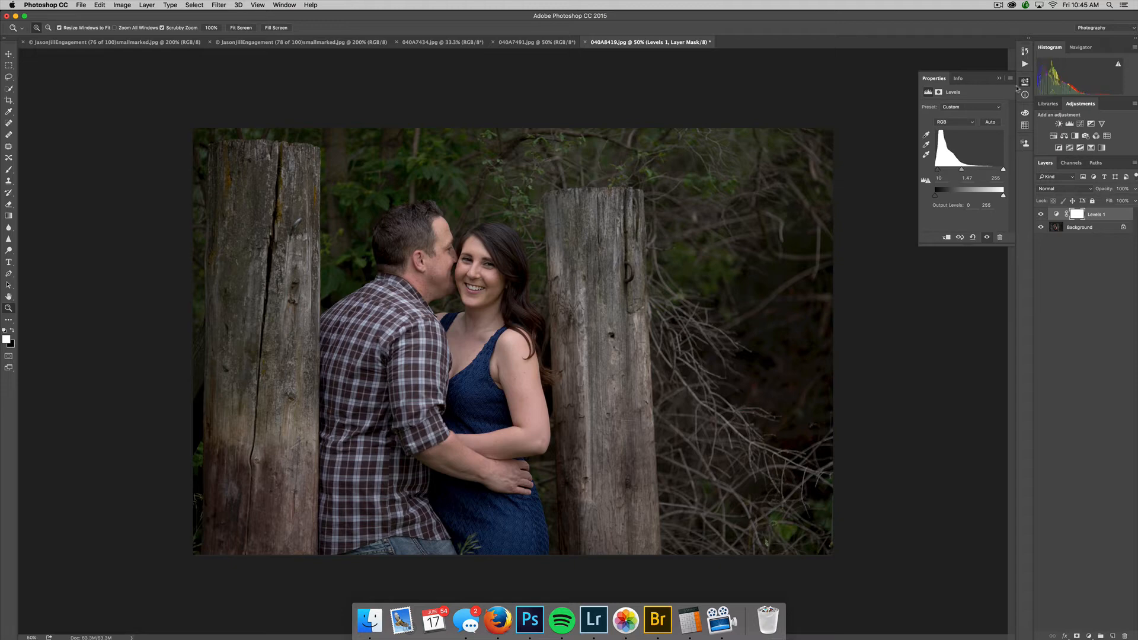
Name the history snapshot of the Levels edit "levels" and return the photo to its original state.
left_click(1025, 64)
left_click(851, 49)
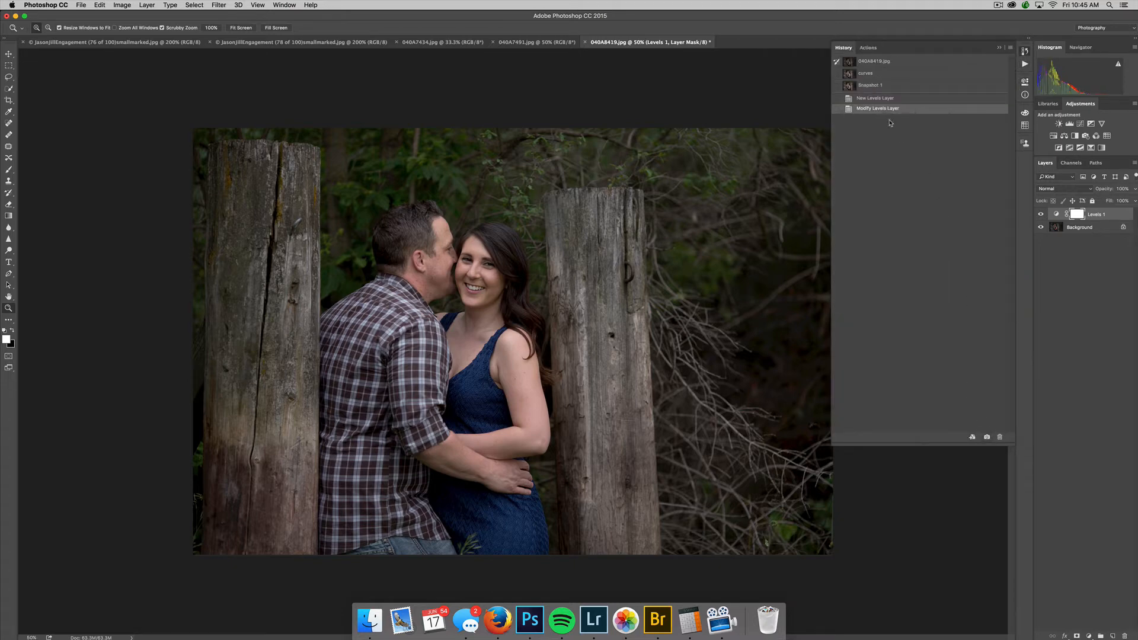
left_click(871, 85)
type("leve")
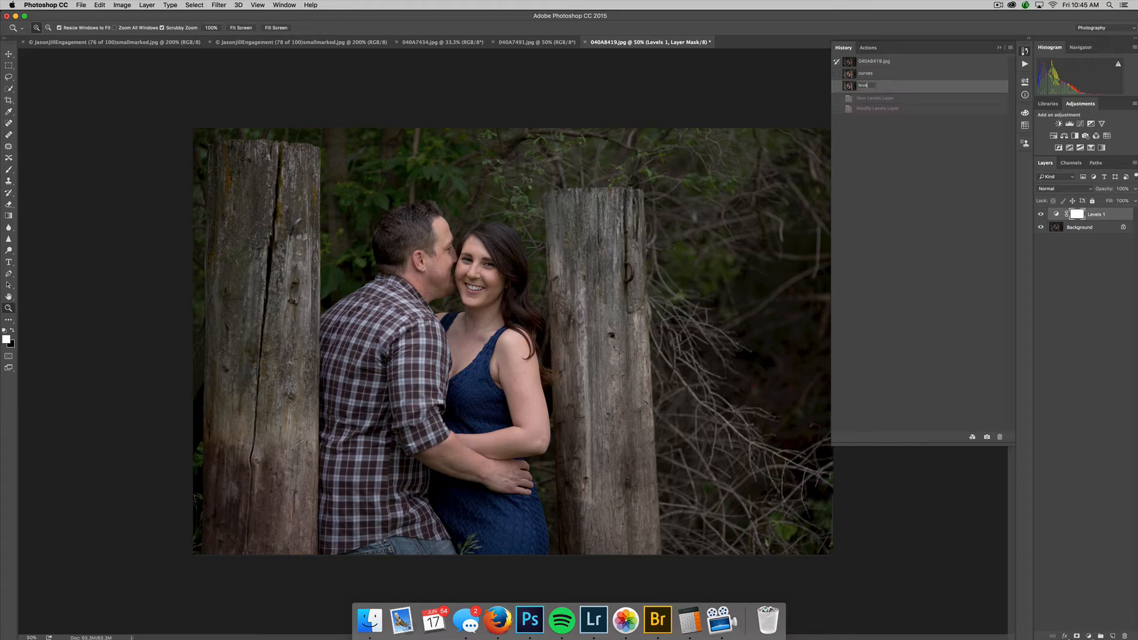
type("ls")
key("Return")
left_click(869, 62)
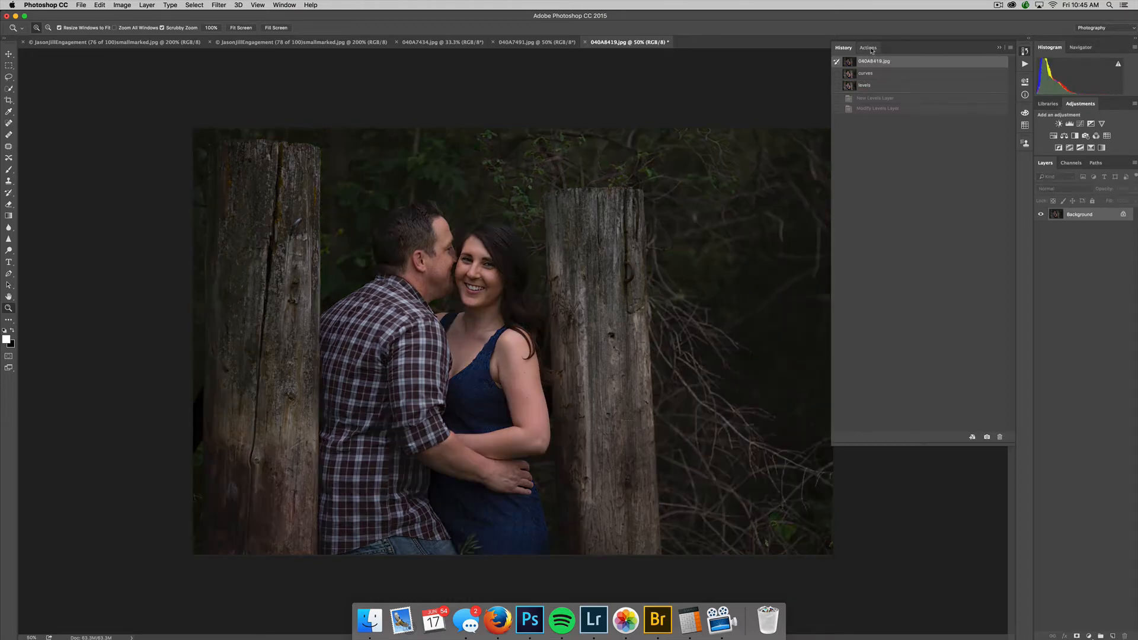
Add a Brightness/Contrast adjustment layer and raise its brightness to 61.
left_click(868, 49)
left_click(1058, 123)
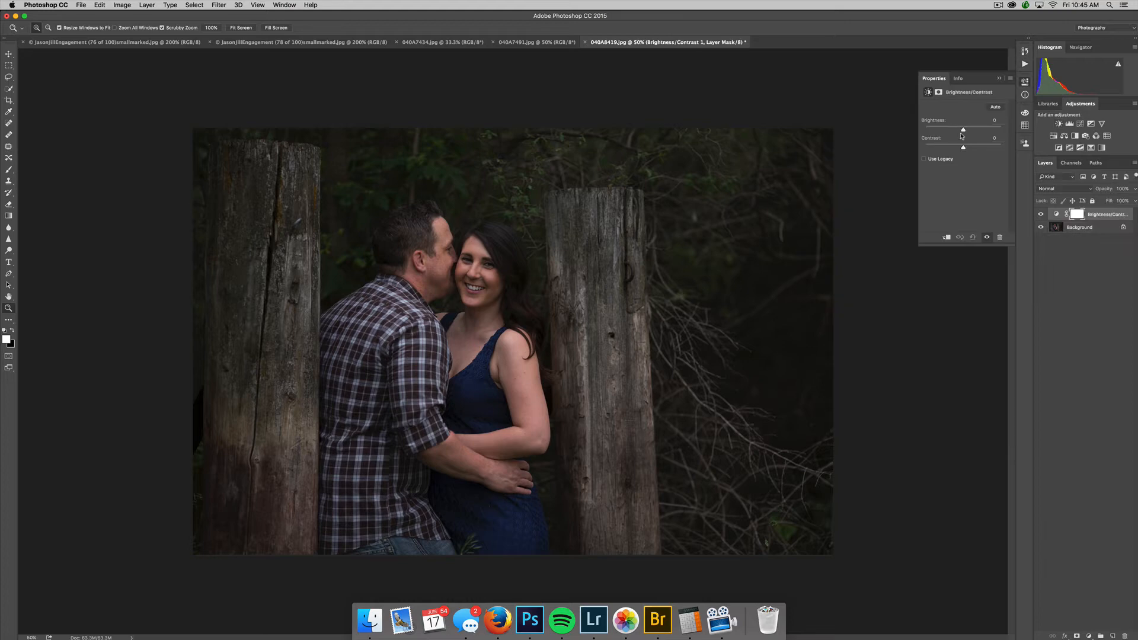
left_click_drag(970, 132, 979, 131)
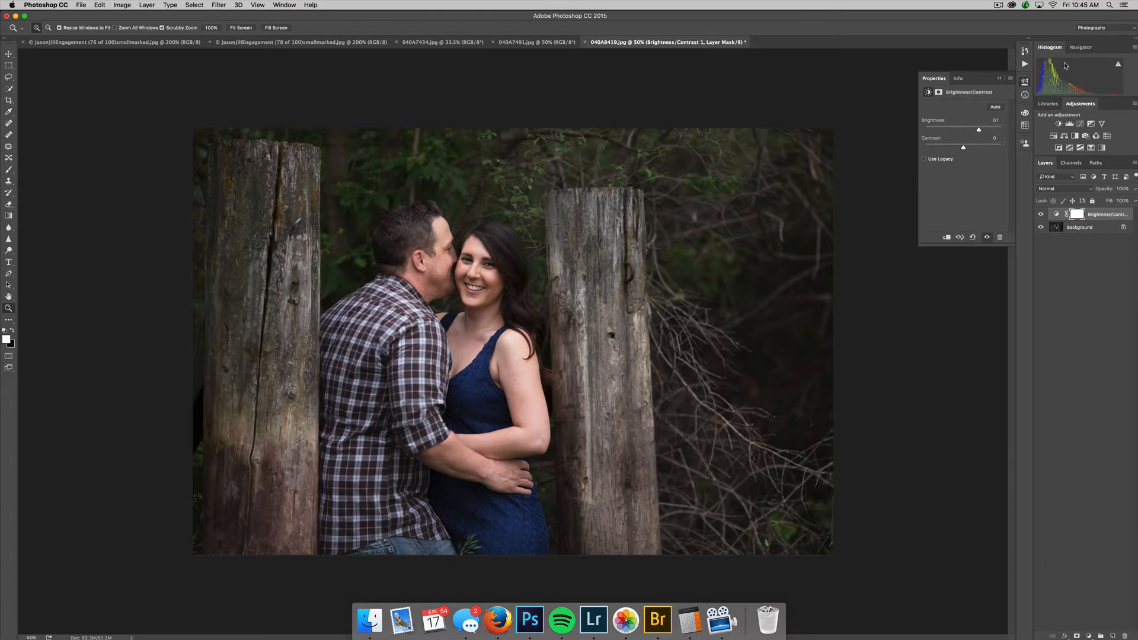
Save the brightness edit as a history snapshot named "brighten" and restore the original photo.
left_click(1025, 52)
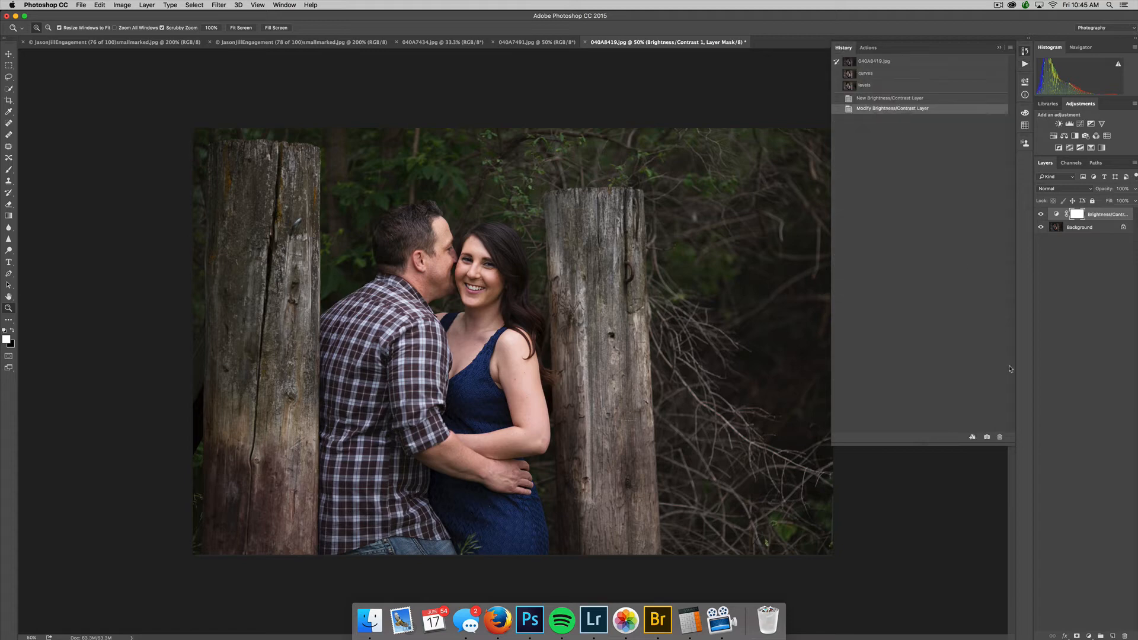
left_click(987, 437)
double_click(866, 96)
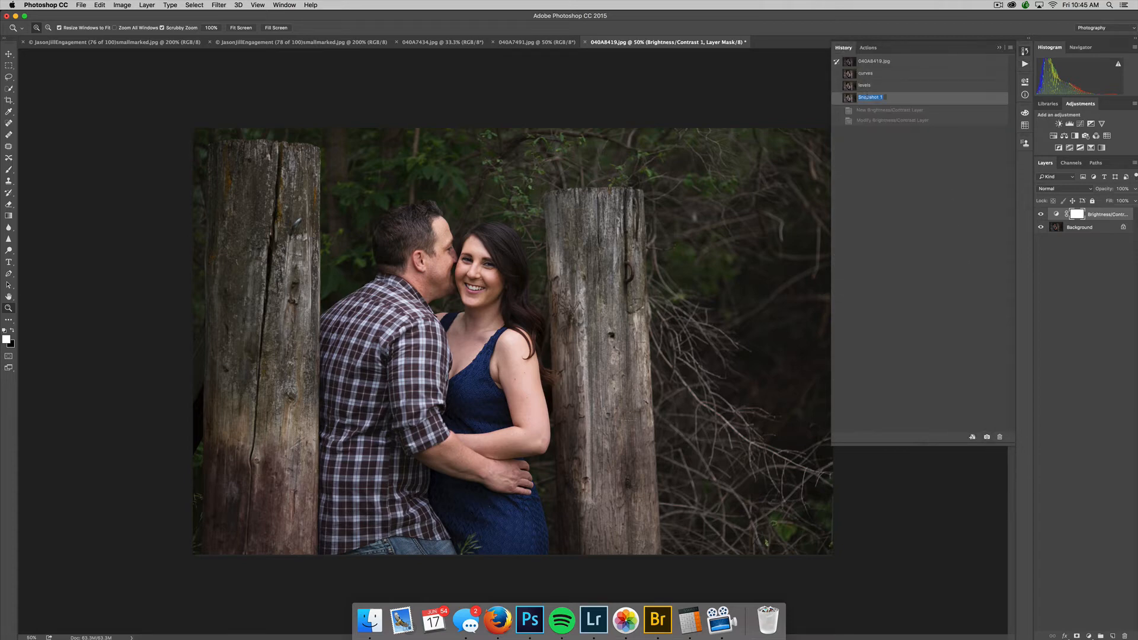
type("brighten")
key("Return")
left_click(916, 61)
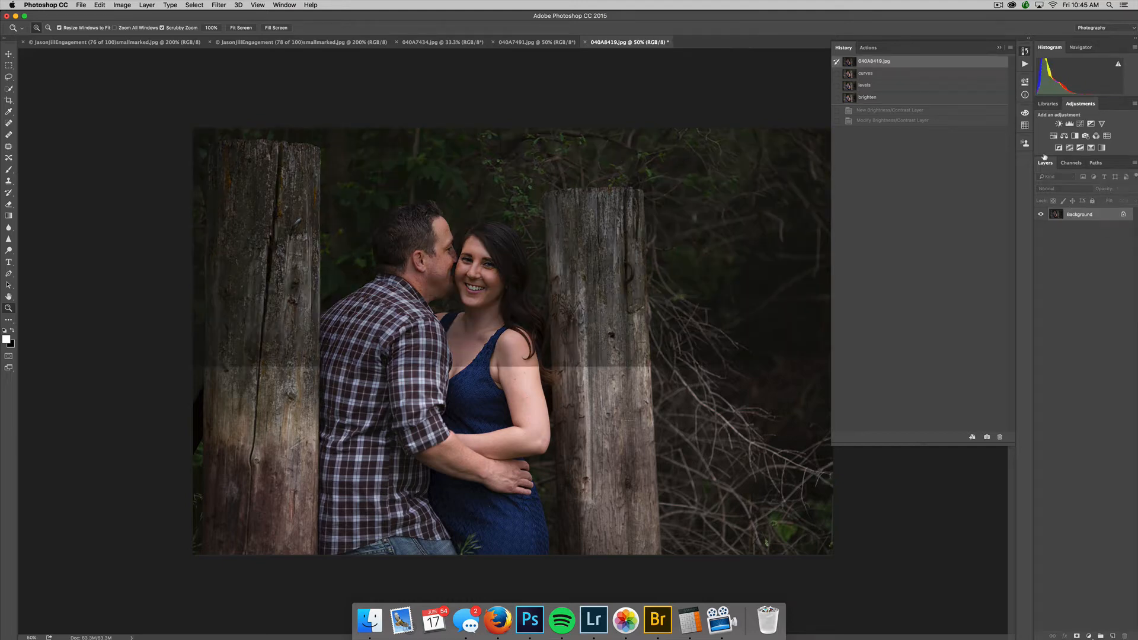
Duplicate the Background layer, set the copy to Screen blending and lower its opacity to about 55%.
key("super+j")
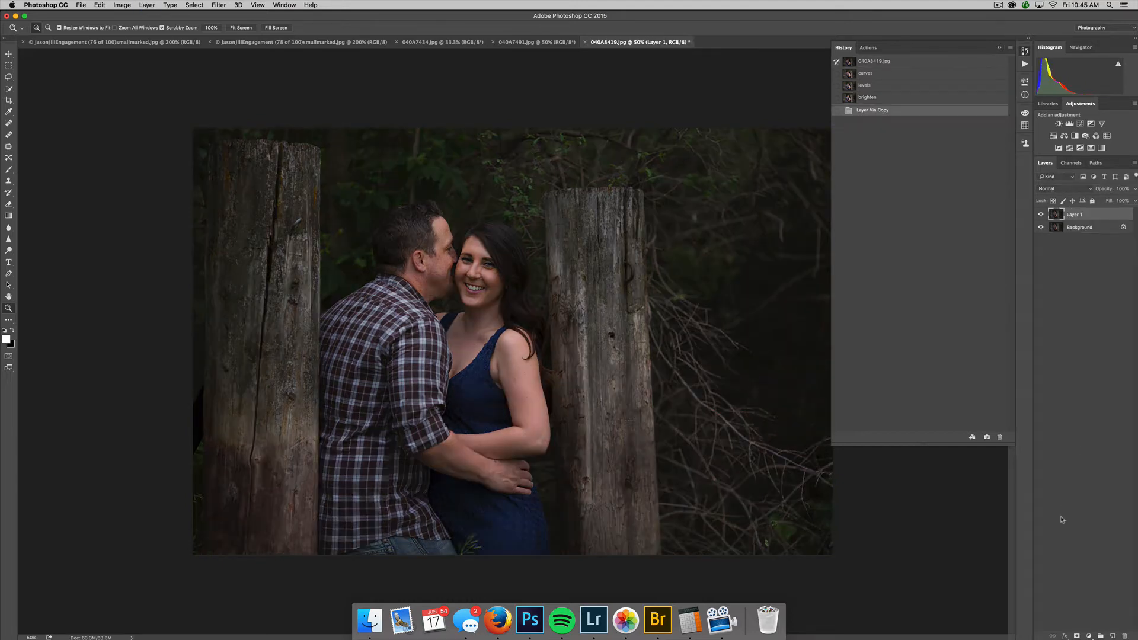
left_click(1064, 191)
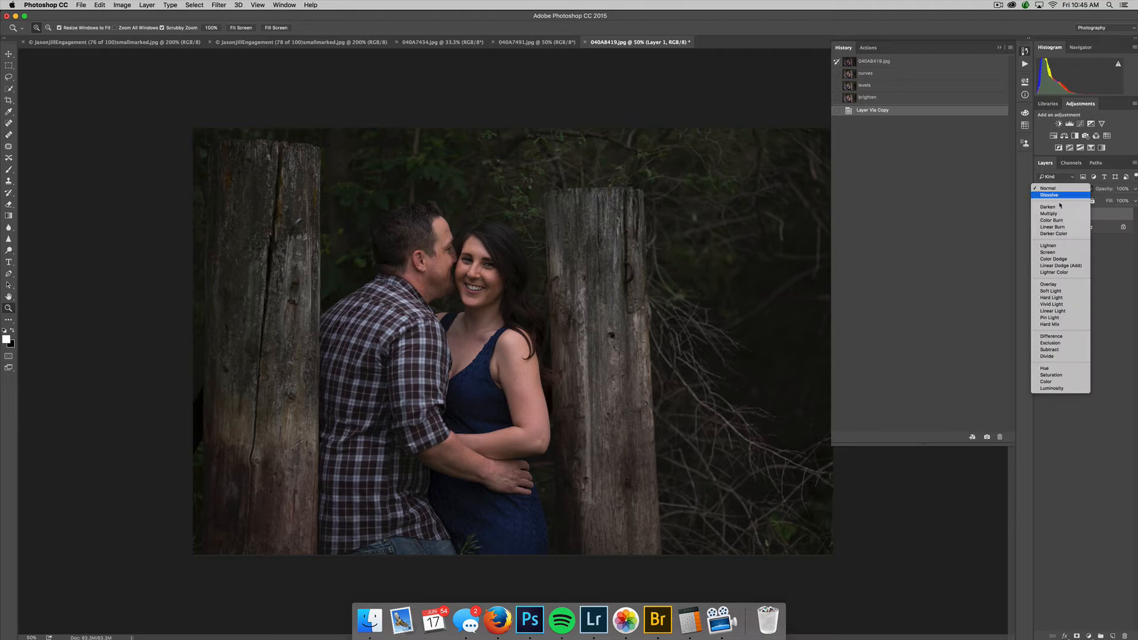
left_click(1061, 252)
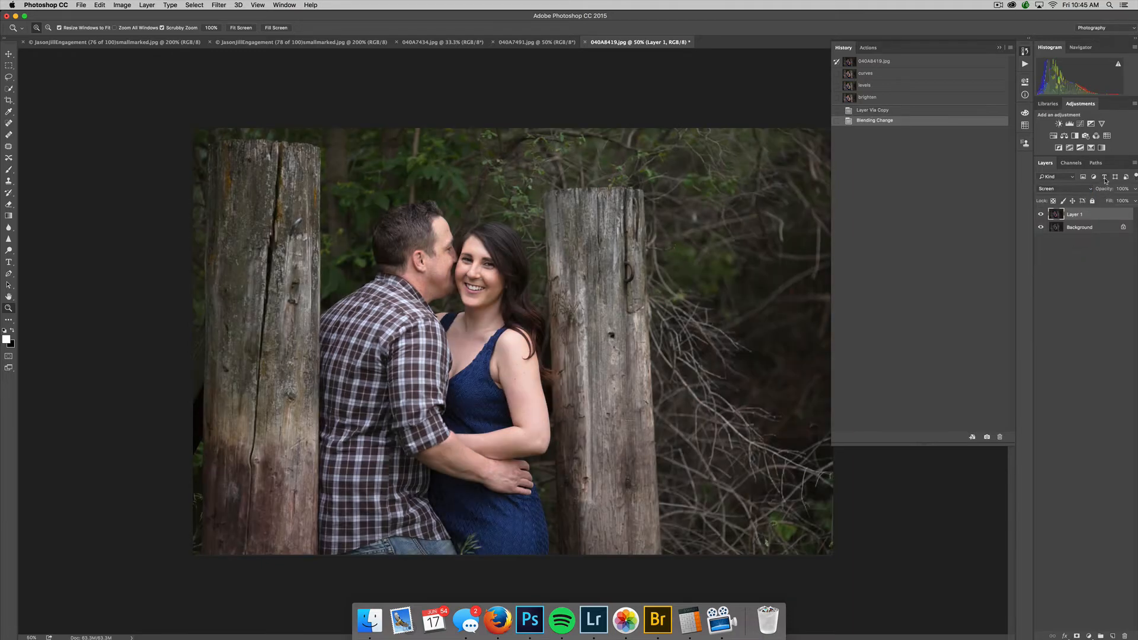
left_click_drag(1103, 188, 1084, 189)
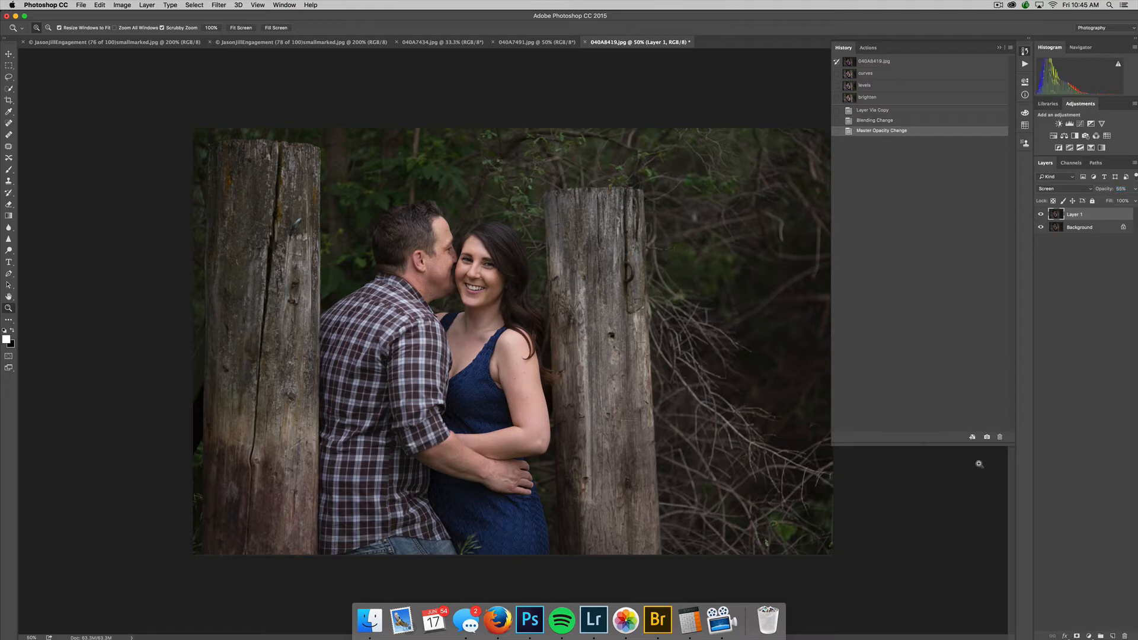
Save the Screen blending edit as a history snapshot named "Screen" and go back to the original photo.
left_click(987, 437)
double_click(872, 108)
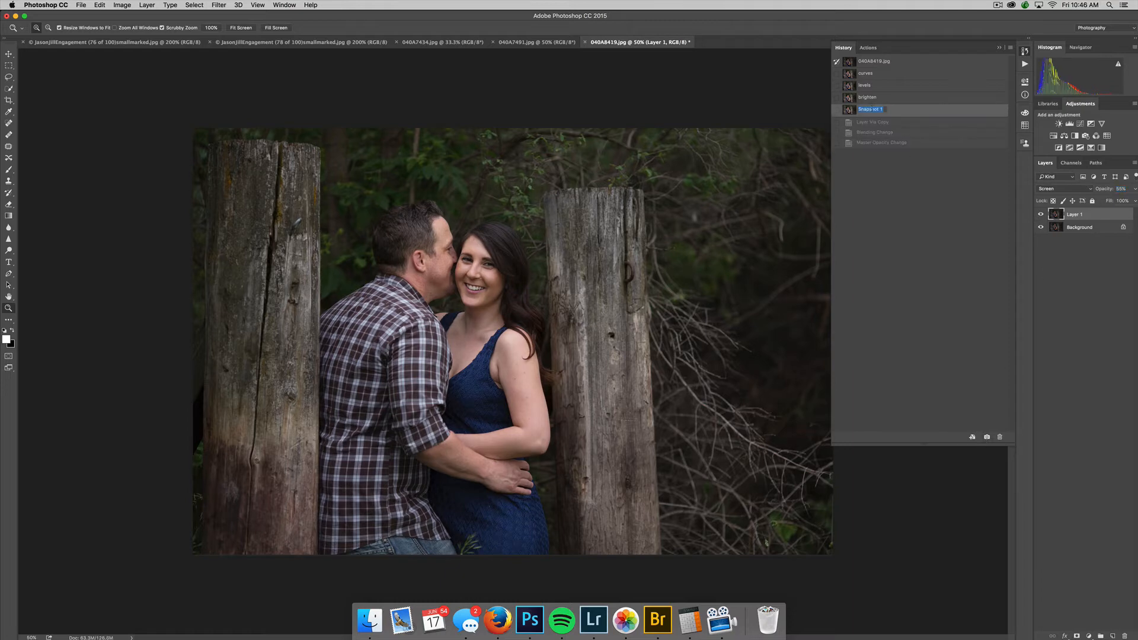
type("Screen")
key("Return")
left_click(921, 61)
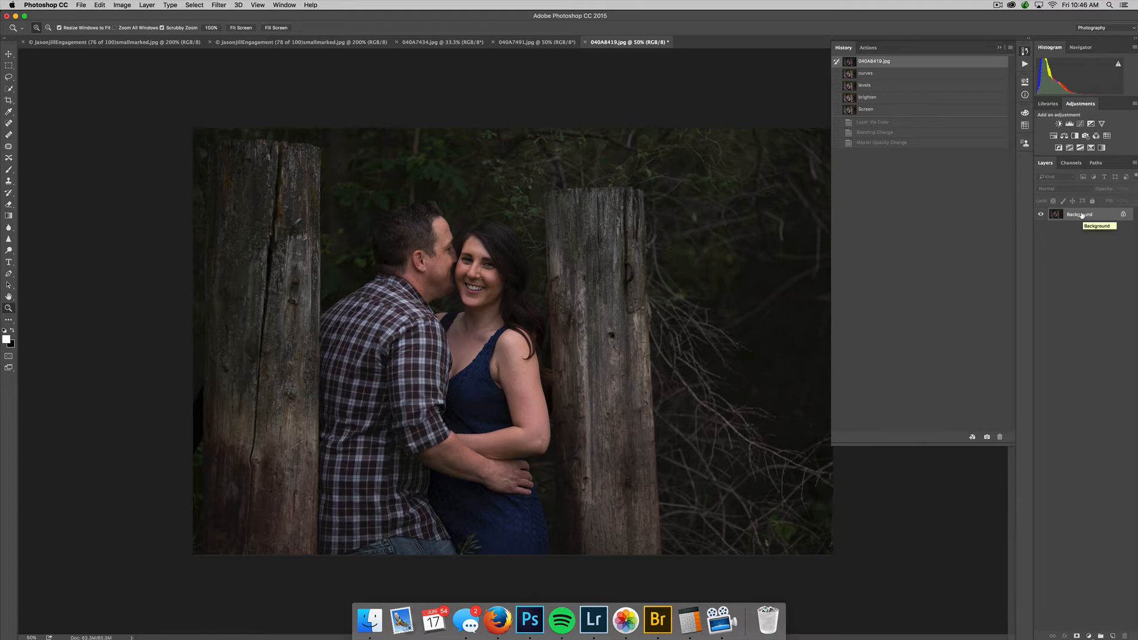
Duplicate the Background layer and open the copy in the Camera Raw Filter.
left_click(1081, 215)
key("super+j")
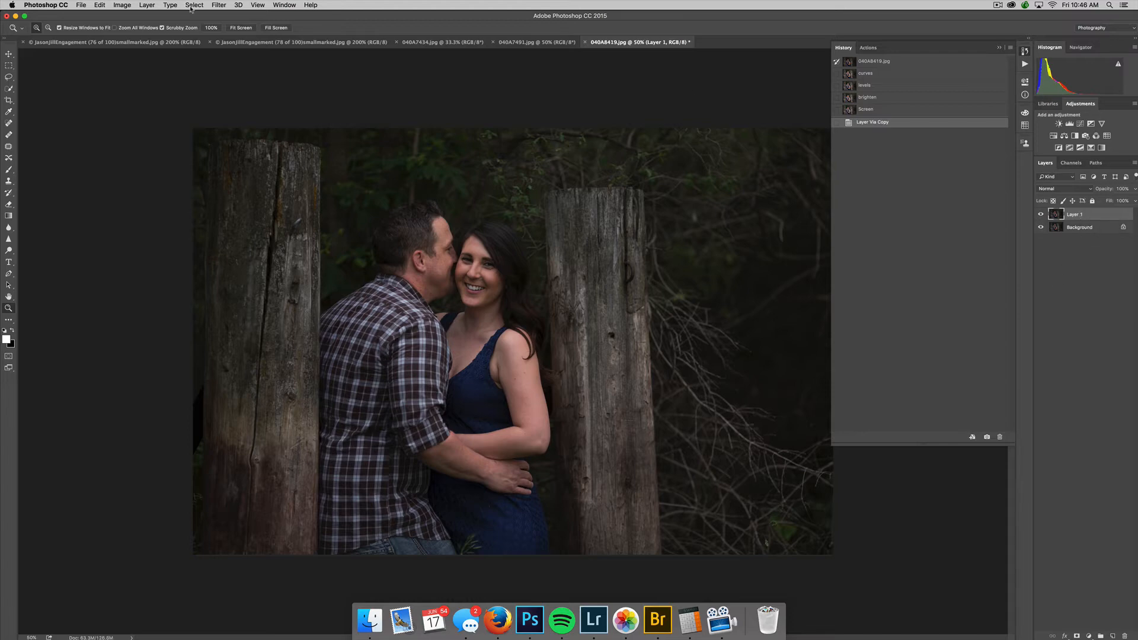
left_click(219, 5)
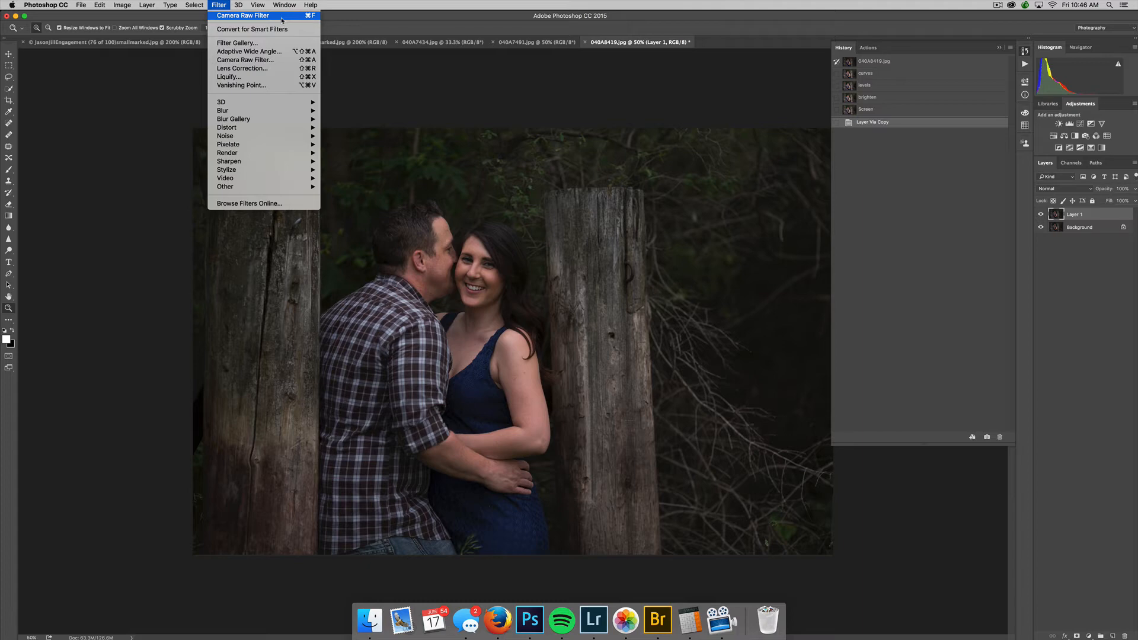
left_click(281, 61)
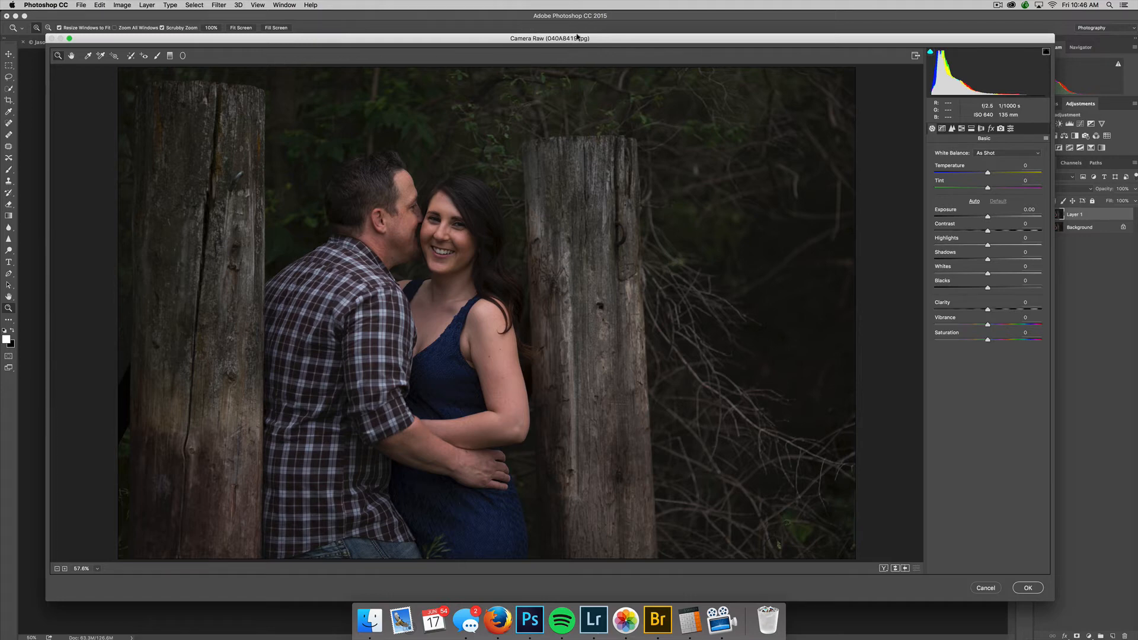
Raise the exposure to +1.25 and lower the blacks to about -23 in Camera Raw.
left_click(1000, 215)
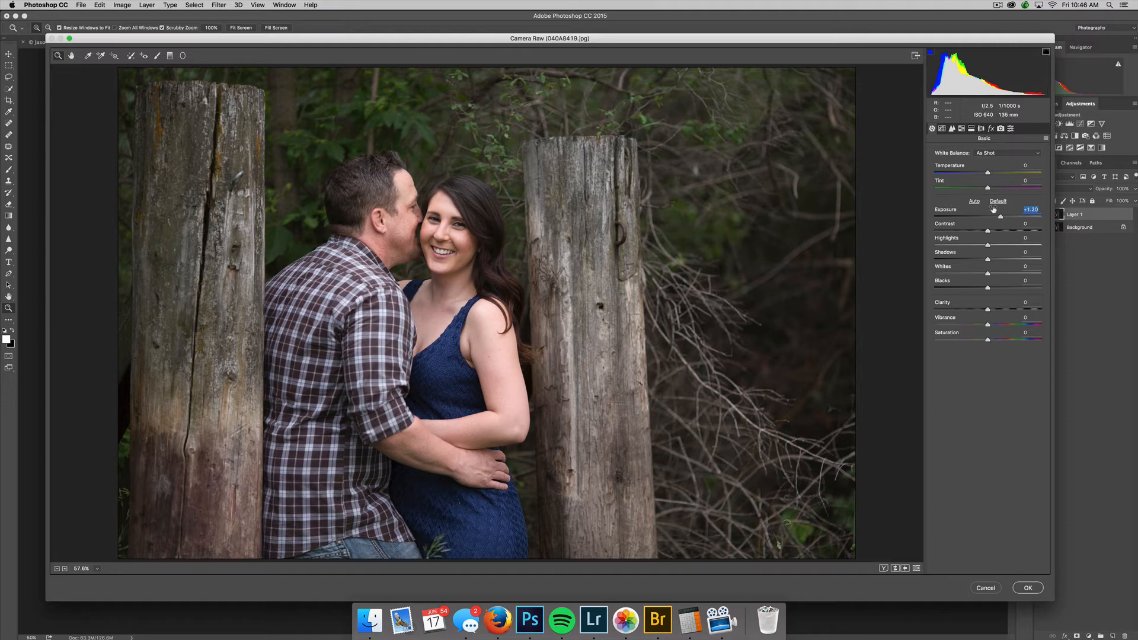
key("j")
key("j")
mouse_move(1000, 216)
left_mouse_down()
mouse_move(1021, 217)
mouse_move(947, 215)
mouse_move(1000, 216)
left_mouse_up()
left_click_drag(979, 286, 973, 287)
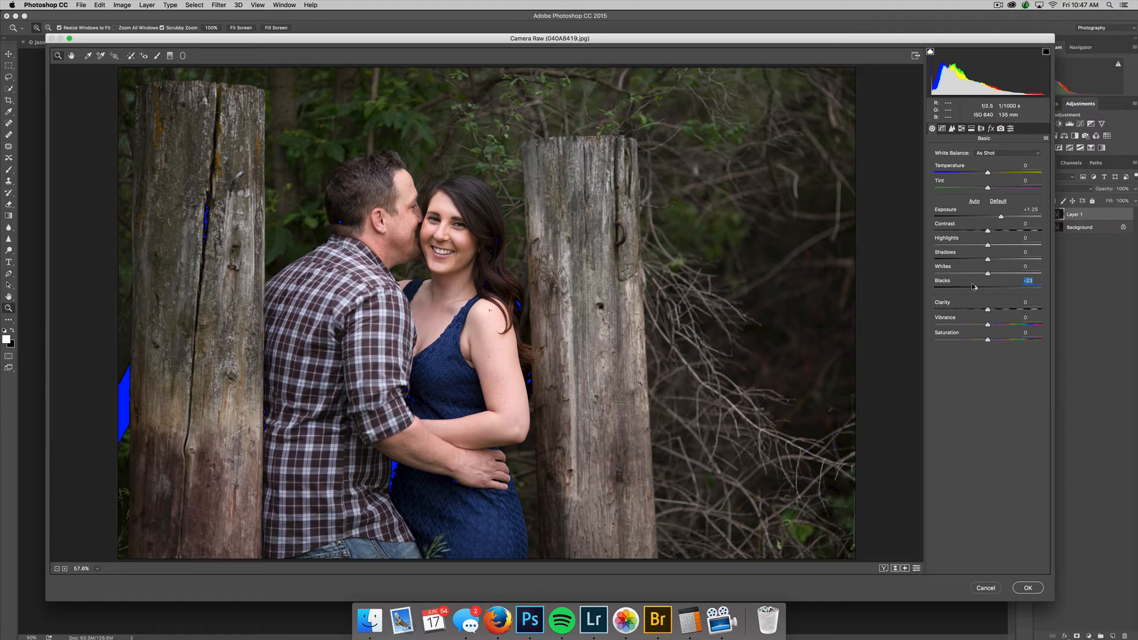
Toggle the shadow clipping warning on and off to examine which dark areas of the photo lose detail.
left_click(929, 52)
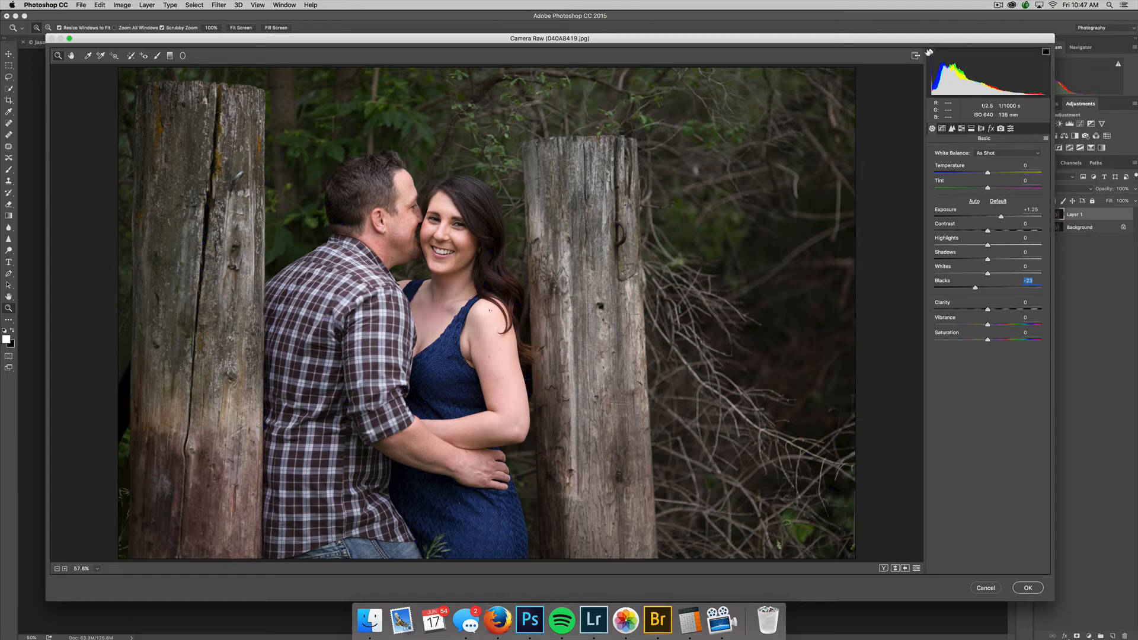
left_click(929, 52)
left_click(930, 52)
left_click(930, 53)
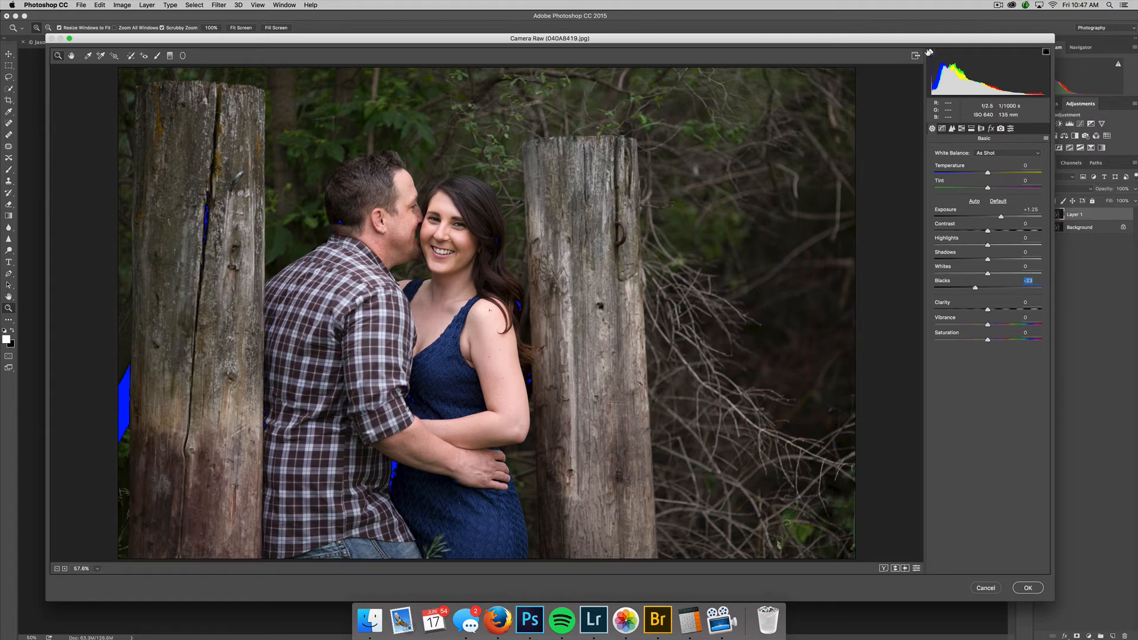
left_click(929, 52)
left_click(928, 52)
left_click(929, 52)
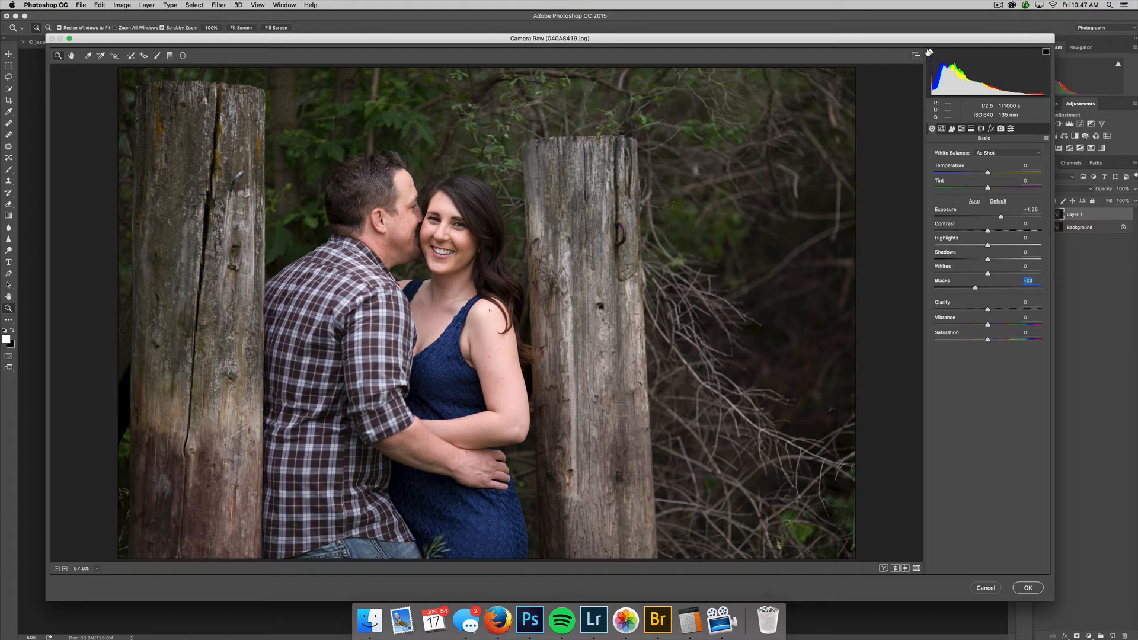
left_click(928, 52)
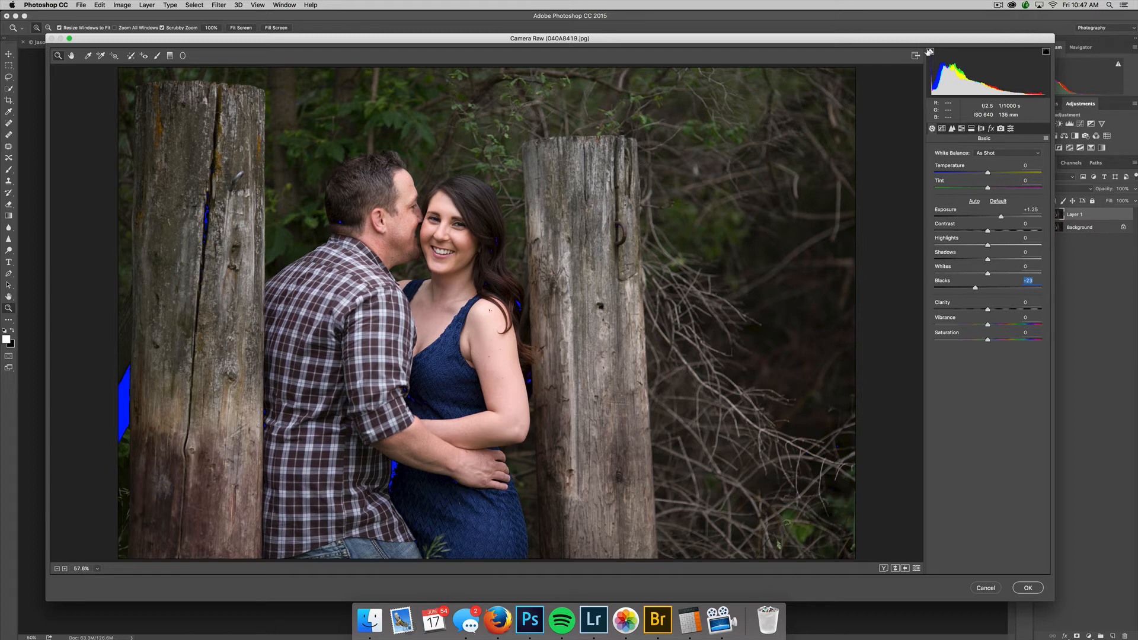
left_click(928, 52)
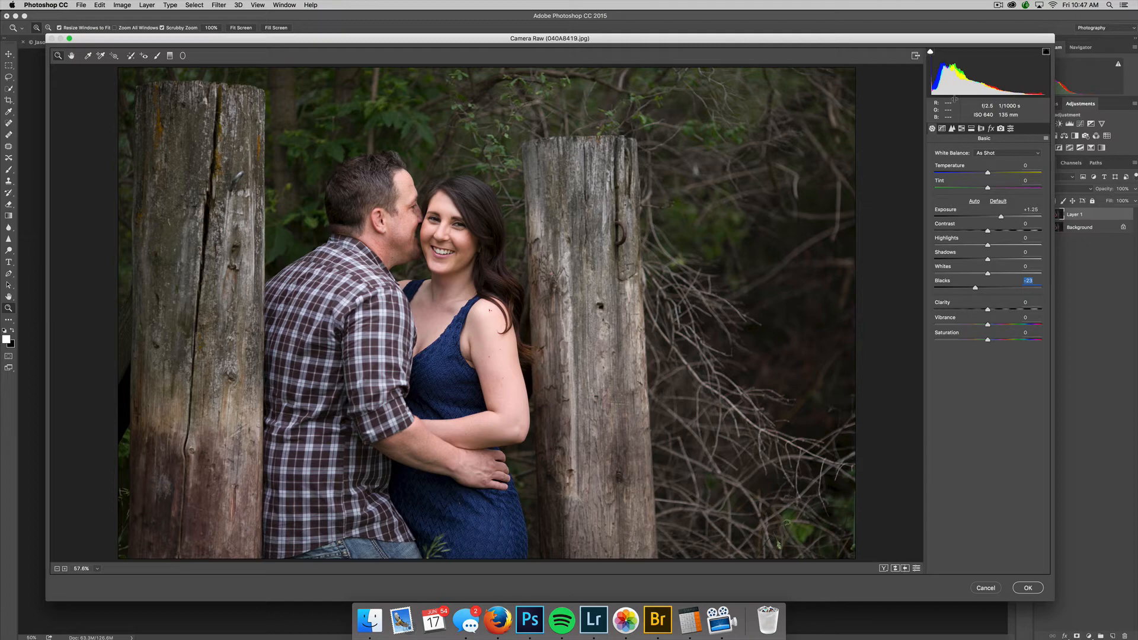
Apply the Camera Raw edits and save the result as a history snapshot named "acr".
left_click(1042, 585)
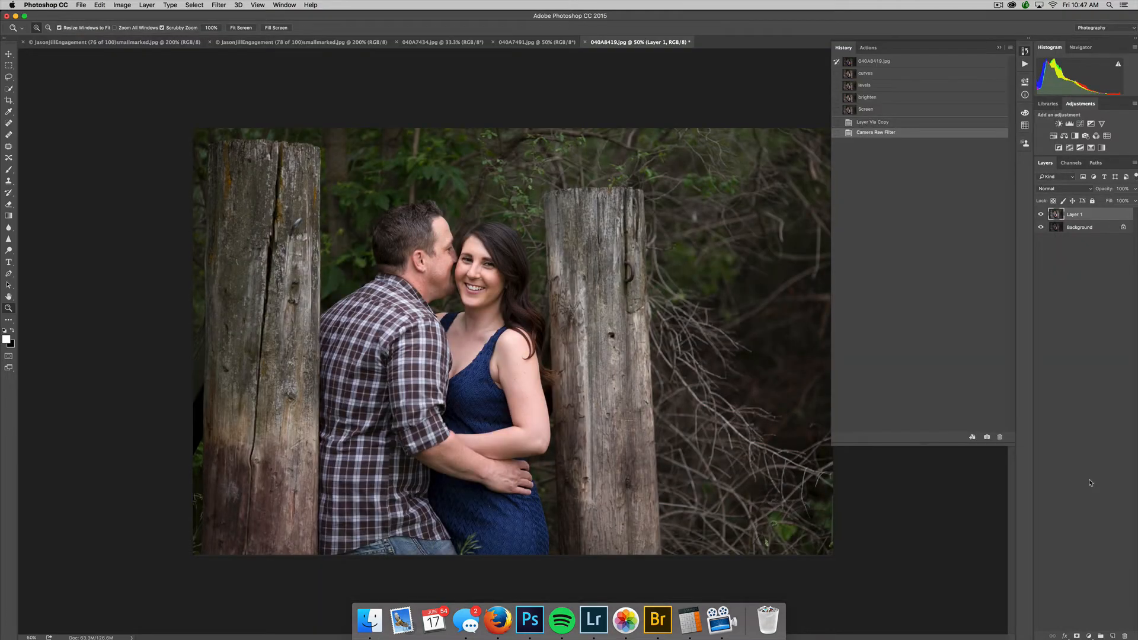
left_click(987, 437)
double_click(877, 118)
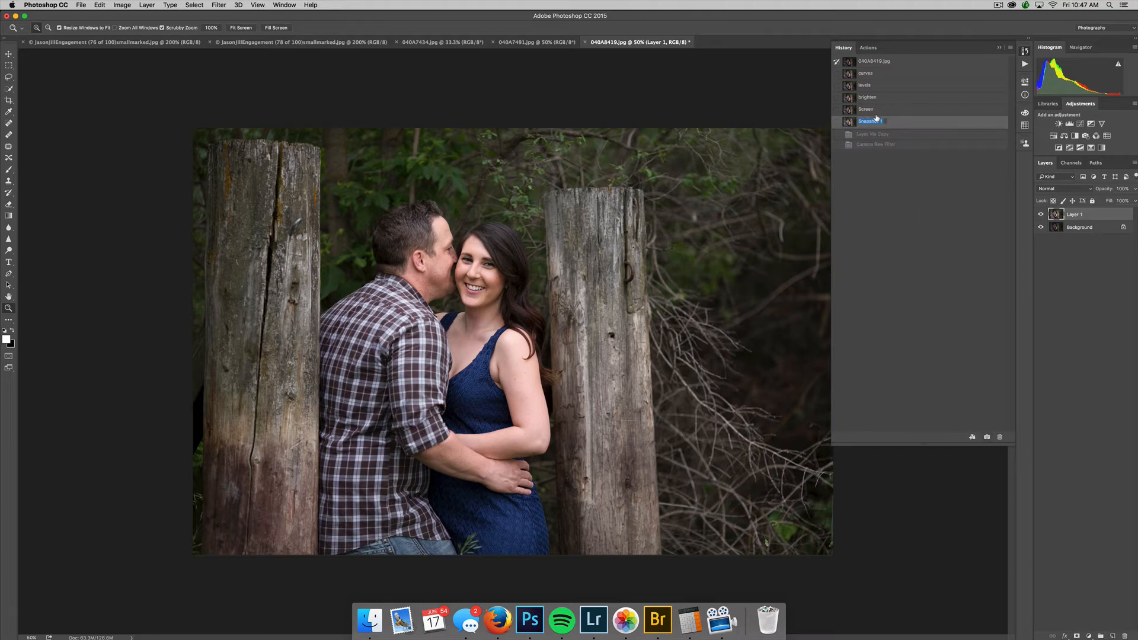
type("acr")
key("Return")
Compare the "acr", "Screen", "brighten", "levels" and "curves" history snapshots of the couple photo.
left_click(865, 60)
left_click(893, 122)
left_click(894, 109)
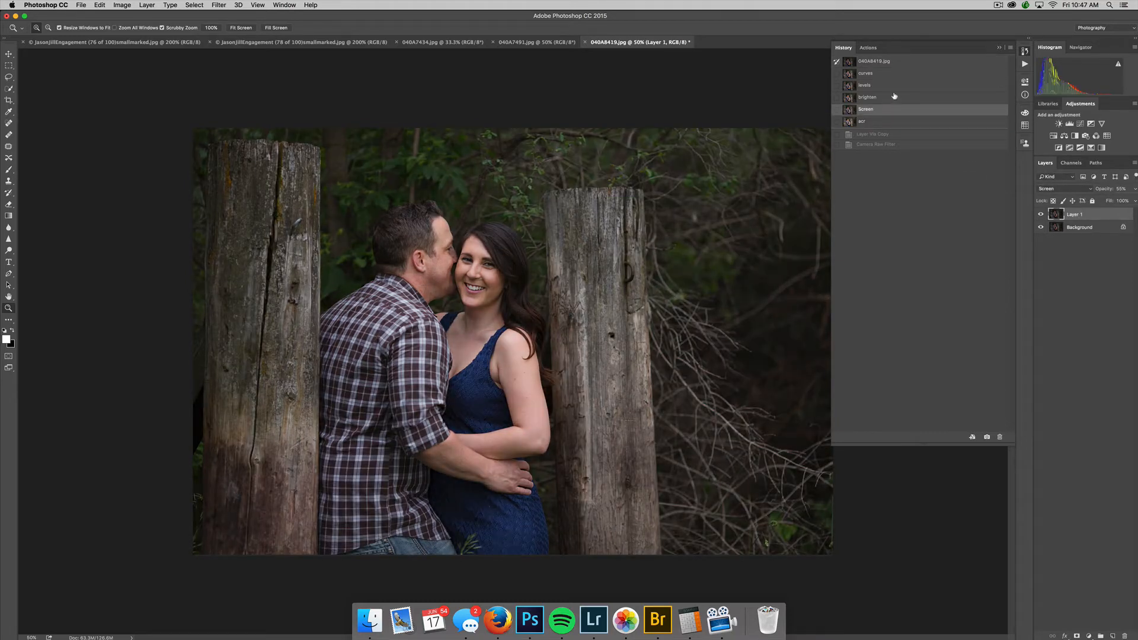
left_click(893, 98)
left_click(894, 86)
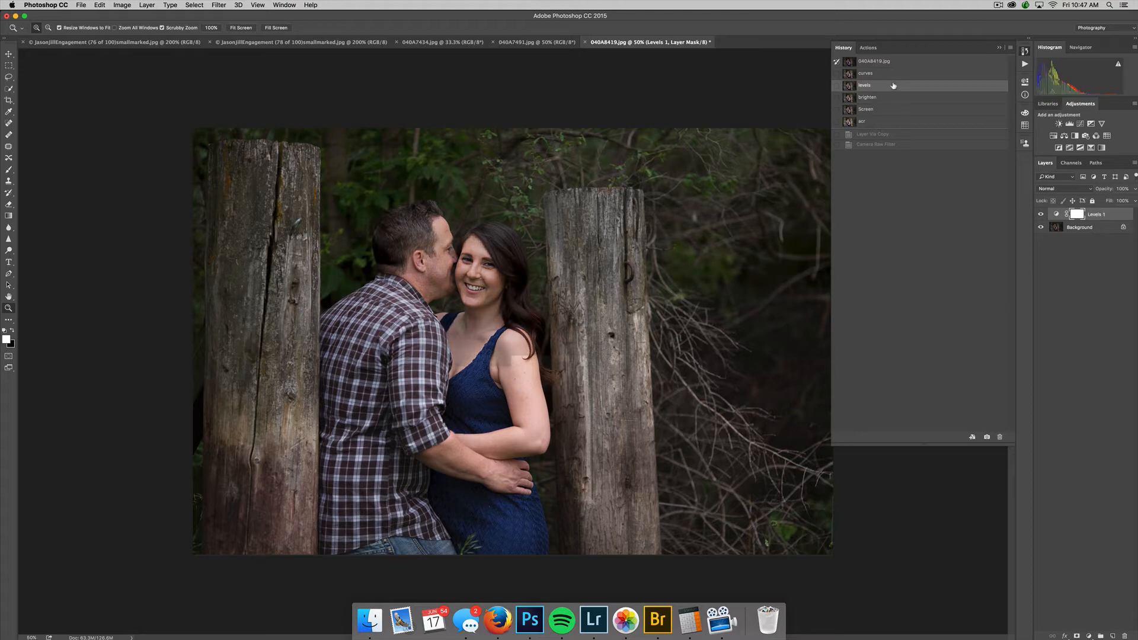
left_click(893, 73)
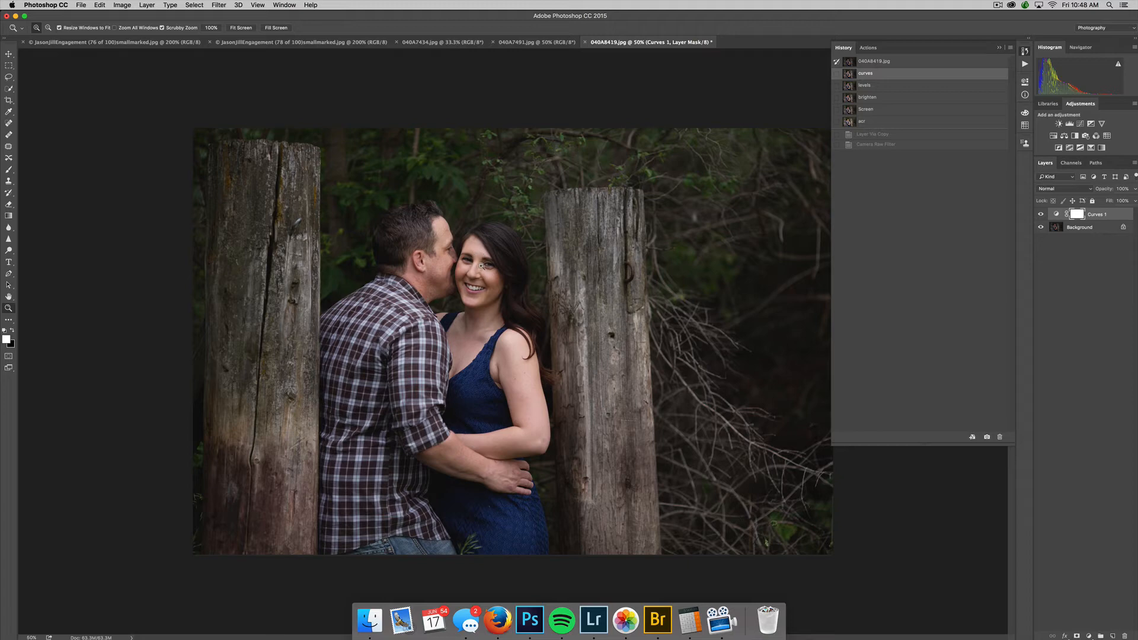
left_click(877, 122)
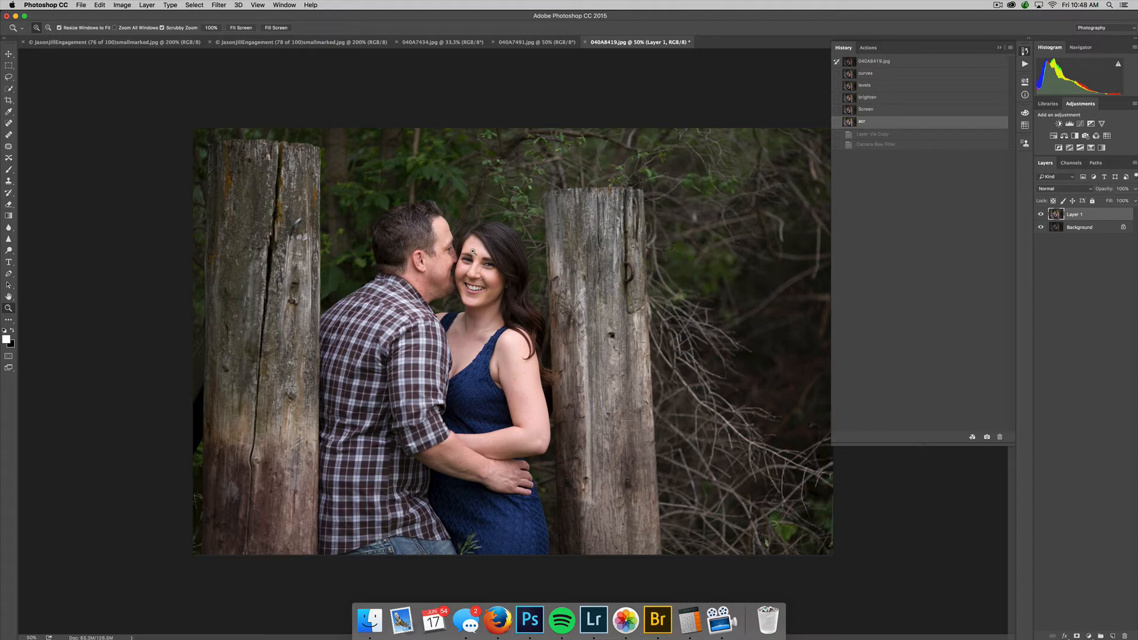
Darken the black point of the Curves adjustment in the "curves" snapshot and save the result as a new history snapshot.
left_click(883, 74)
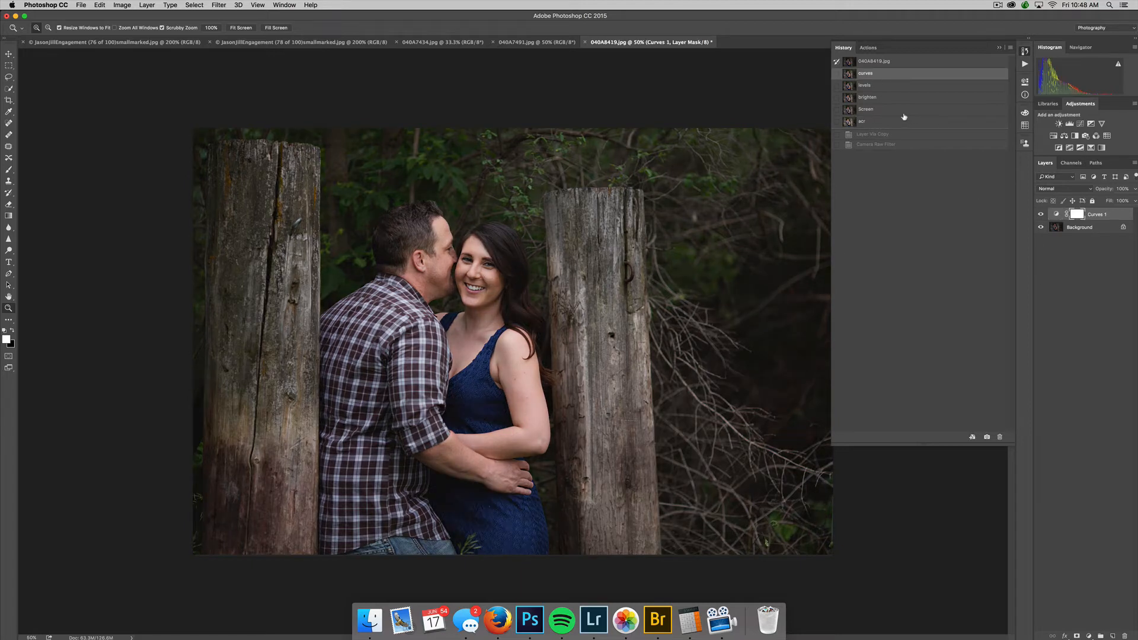
double_click(1055, 214)
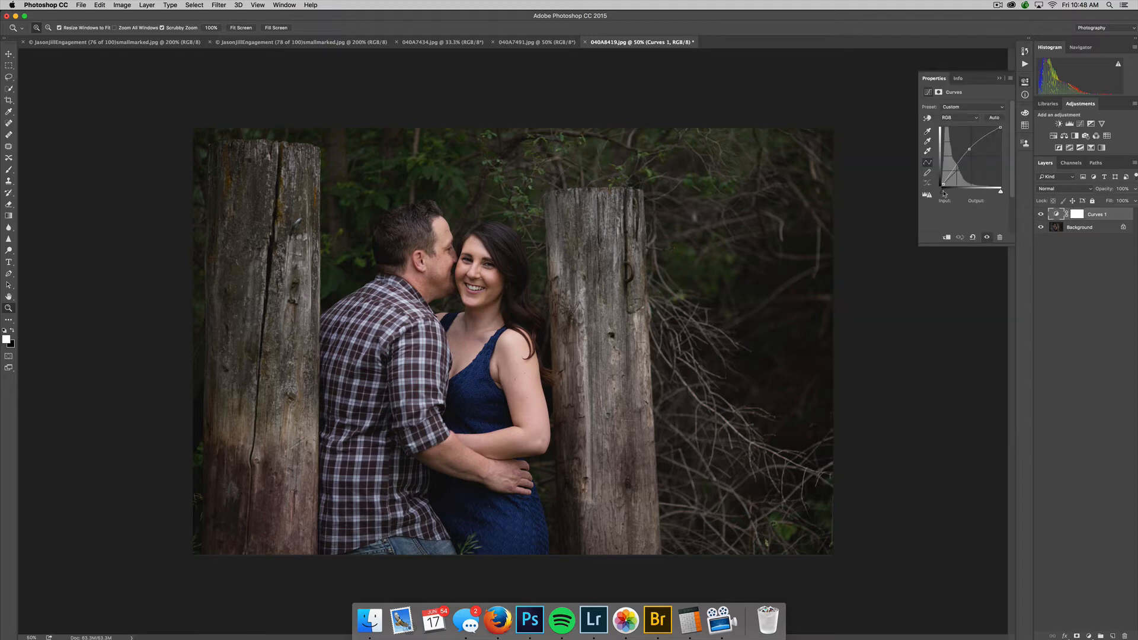
left_click(943, 187)
left_click(1024, 64)
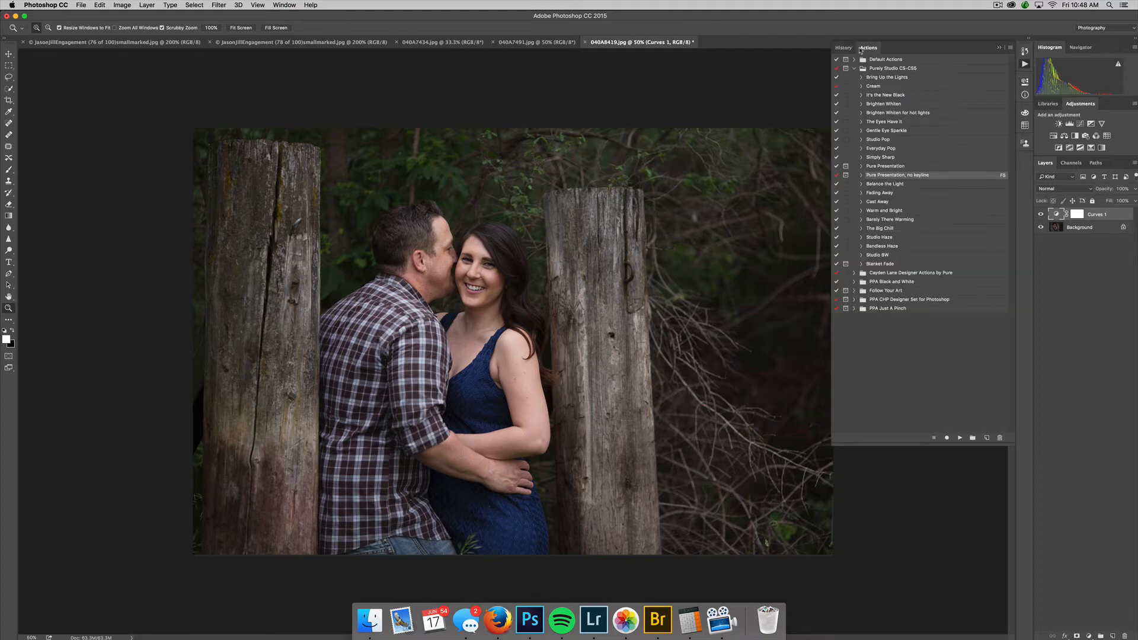
left_click(845, 48)
left_click(986, 437)
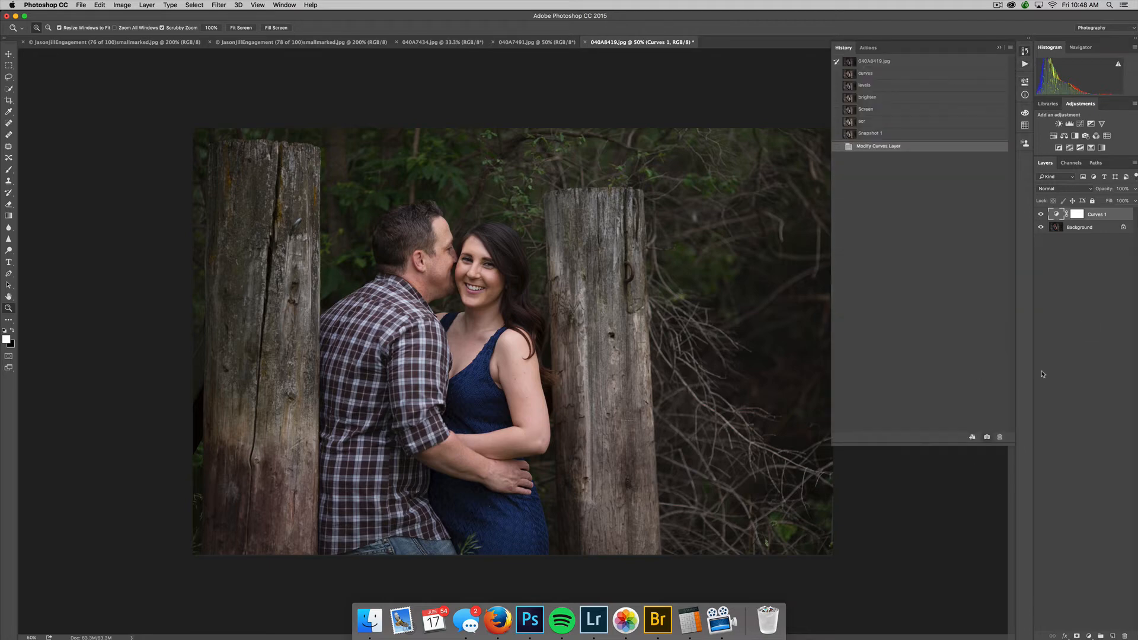
Compare the "acr" snapshot with the new snapshot of the darkened Curves version.
left_click(894, 121)
left_click(893, 134)
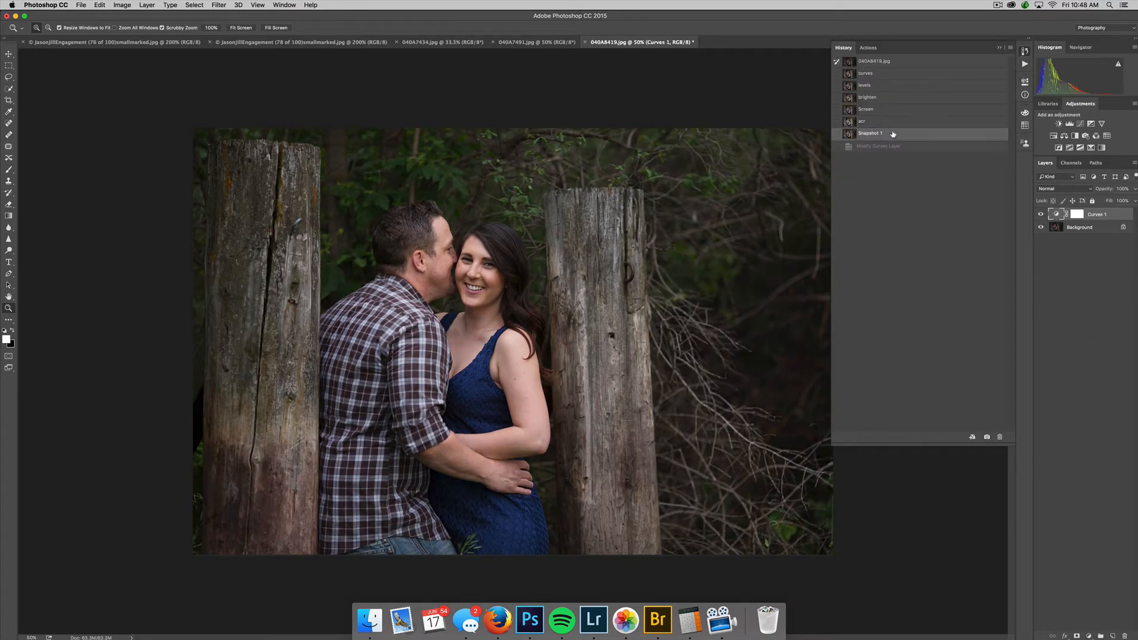
left_click(893, 121)
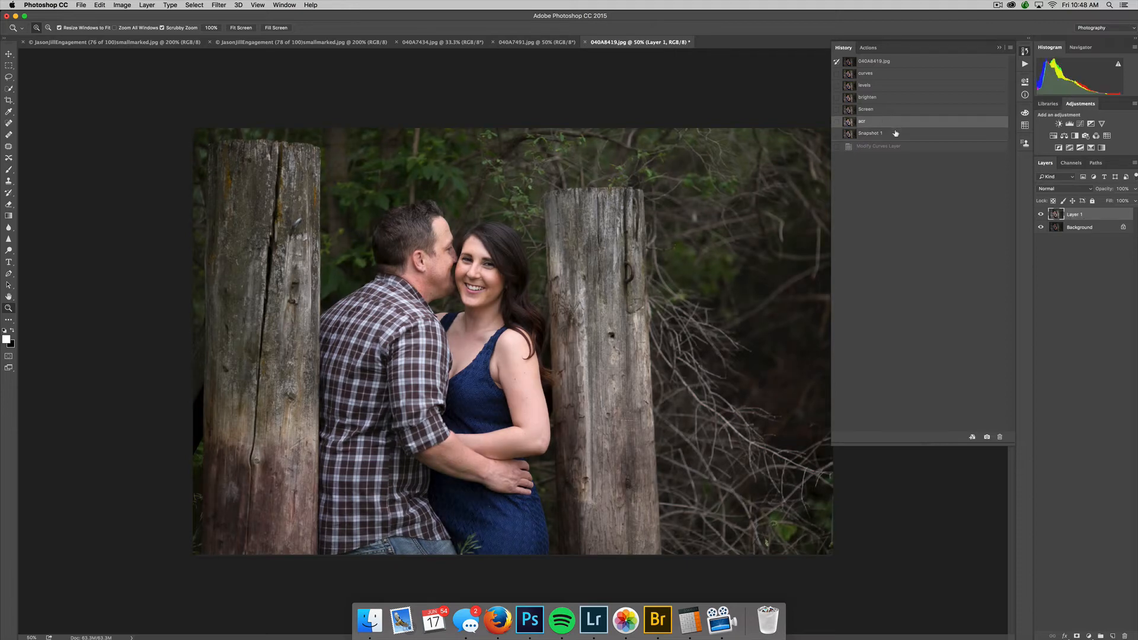
left_click(896, 133)
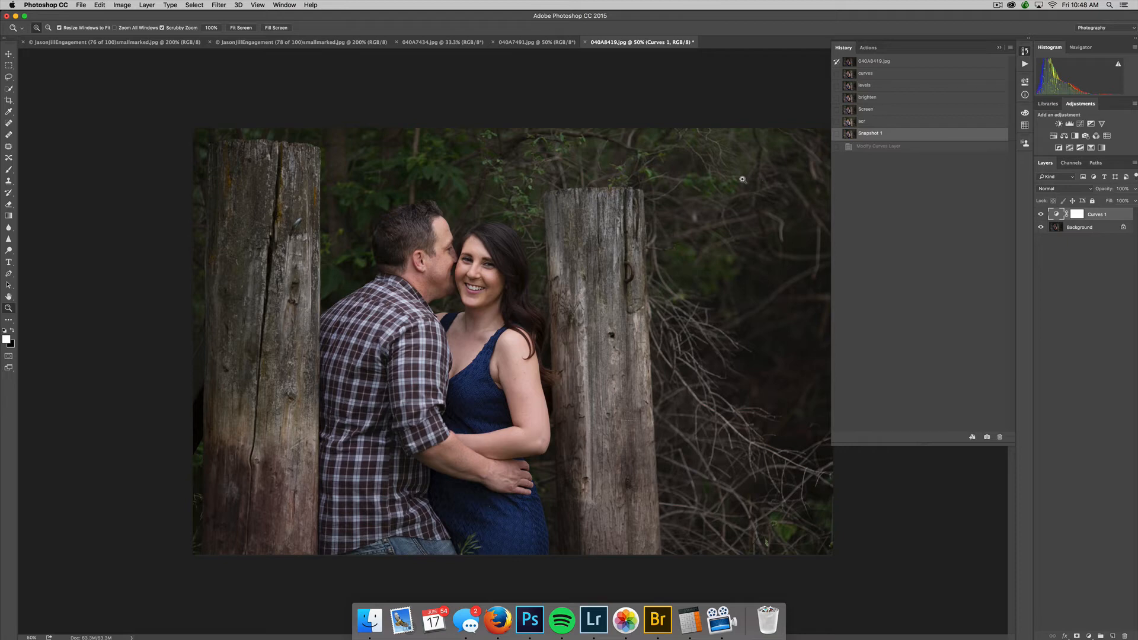
Return to the "acr" snapshot and merge all of its visible layers into the Background.
left_click(877, 122)
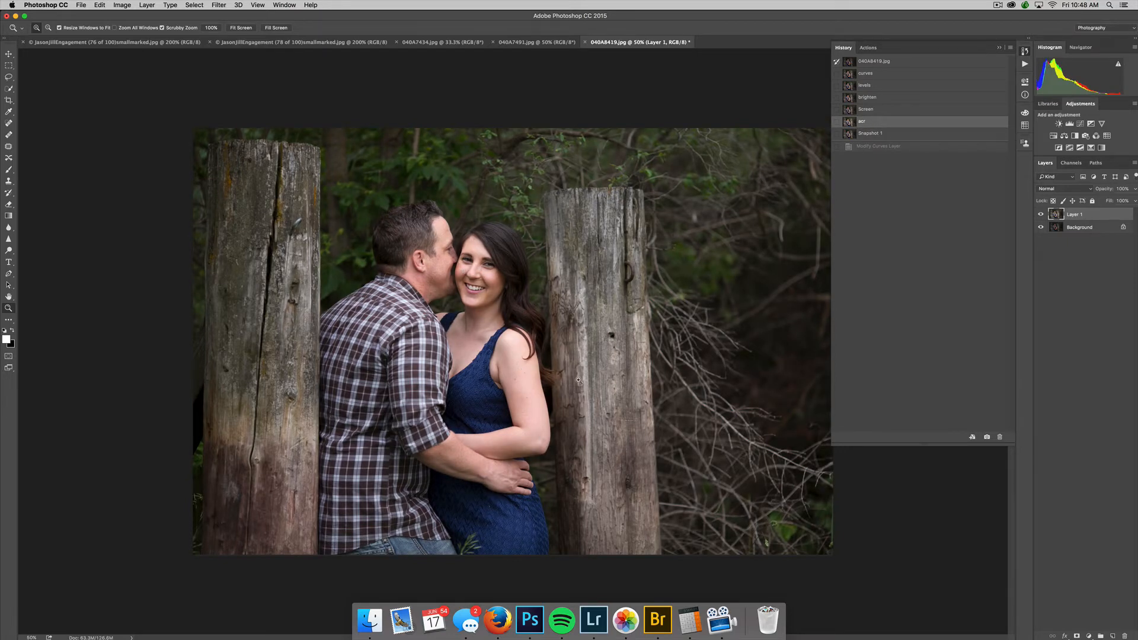
left_click(1088, 227)
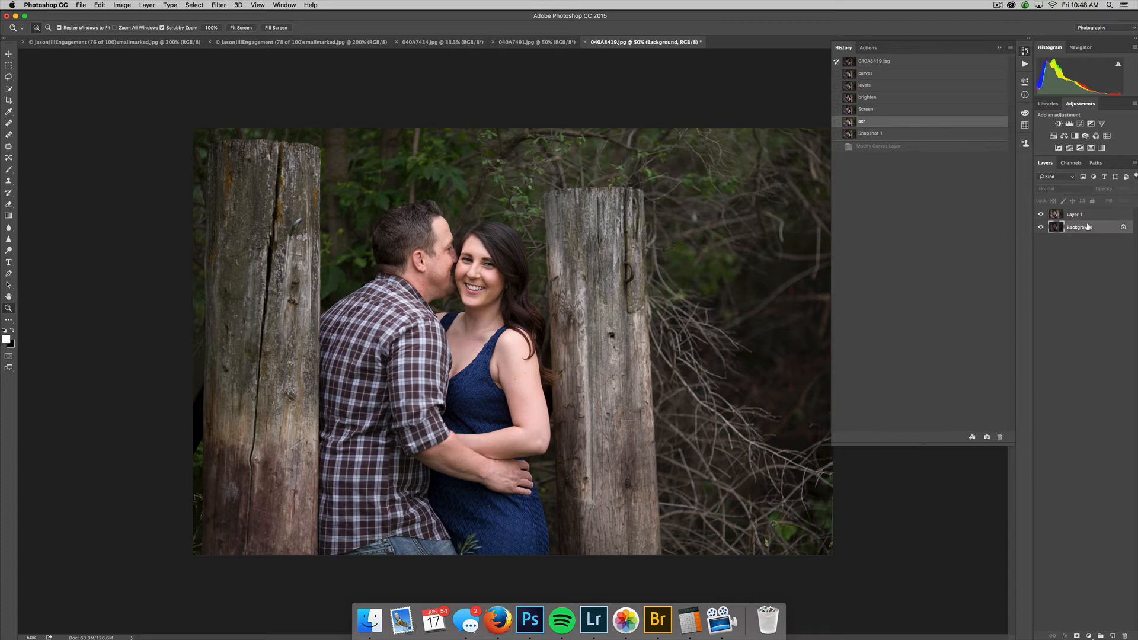
key("shift+super+e")
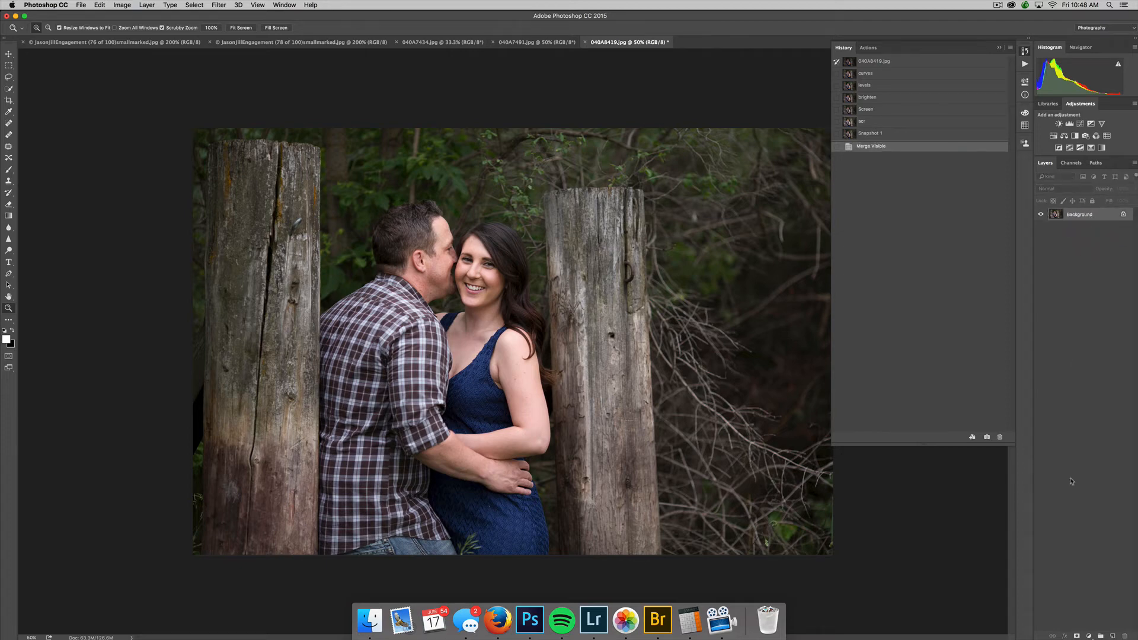
Duplicate the merged Background layer and open the copy in the Camera Raw Filter.
key("super+j")
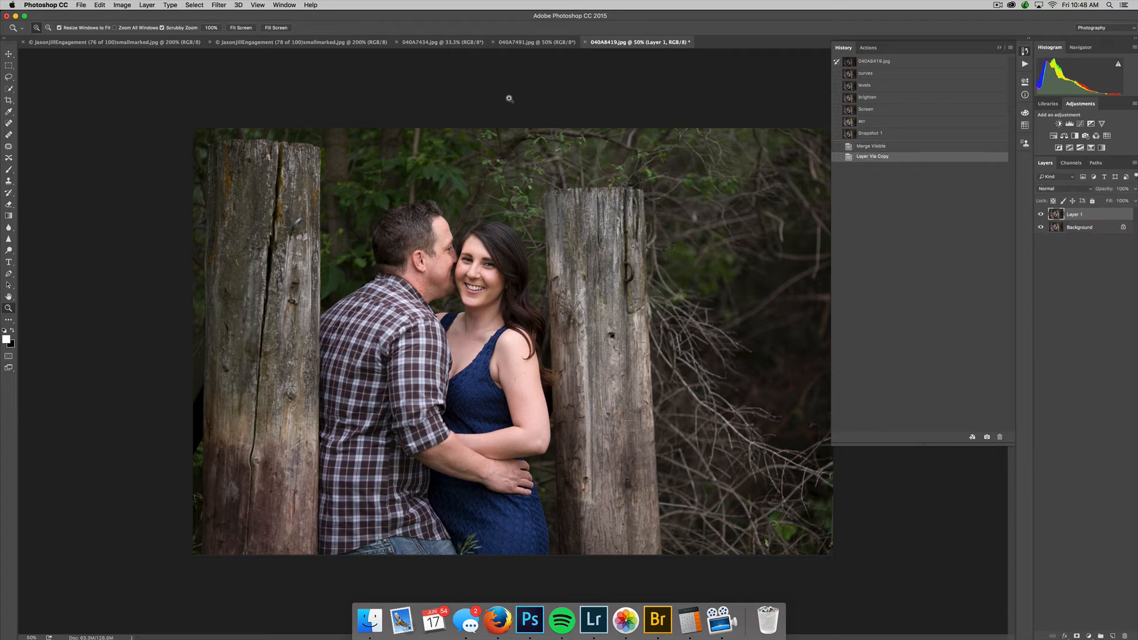
left_click(219, 5)
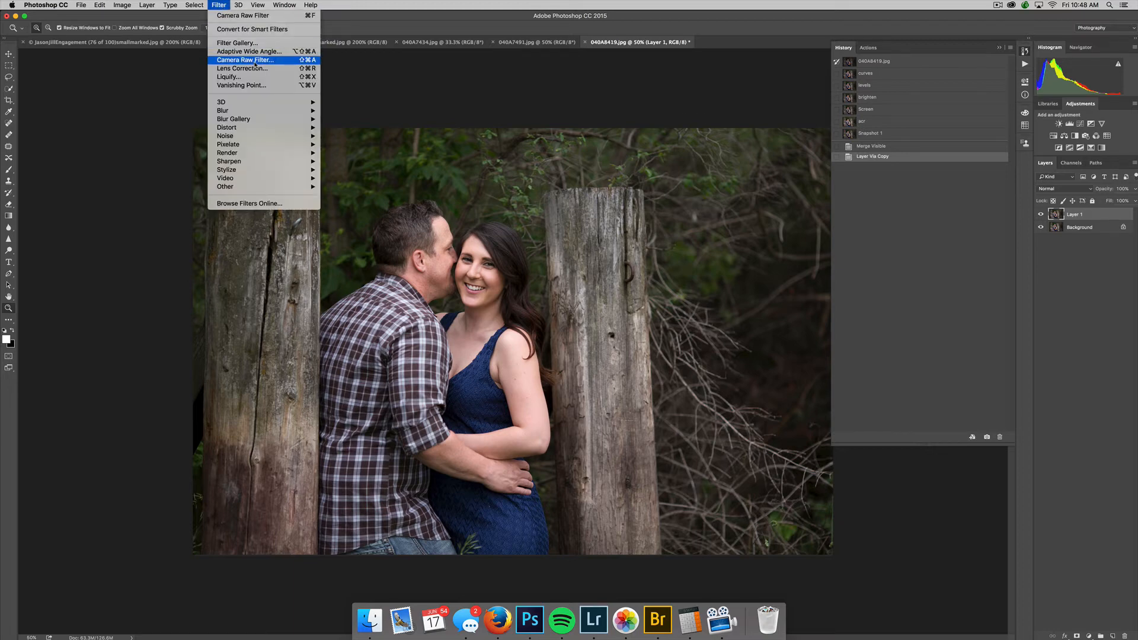
left_click(255, 64)
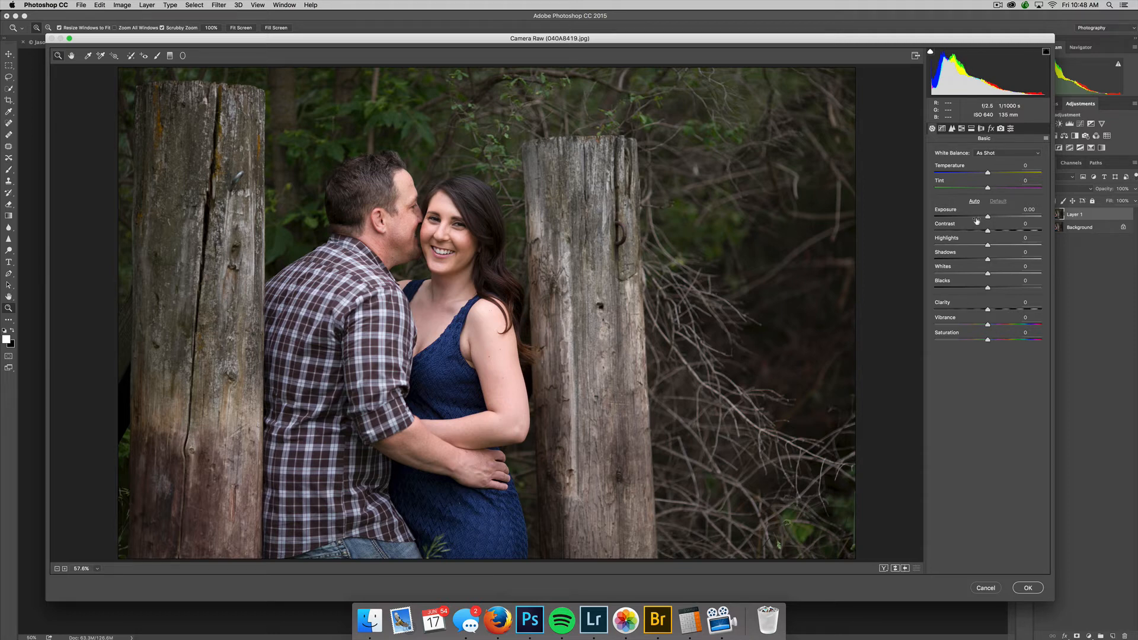
Lower the shadows to -21, the blacks to -15 and the highlights to about -26 in Camera Raw.
mouse_move(987, 216)
left_mouse_down()
mouse_move(1041, 217)
mouse_move(896, 217)
mouse_move(987, 216)
left_mouse_up()
mouse_move(987, 216)
left_mouse_down()
mouse_move(998, 215)
mouse_move(986, 215)
left_mouse_up()
left_click(987, 215)
left_click(974, 259)
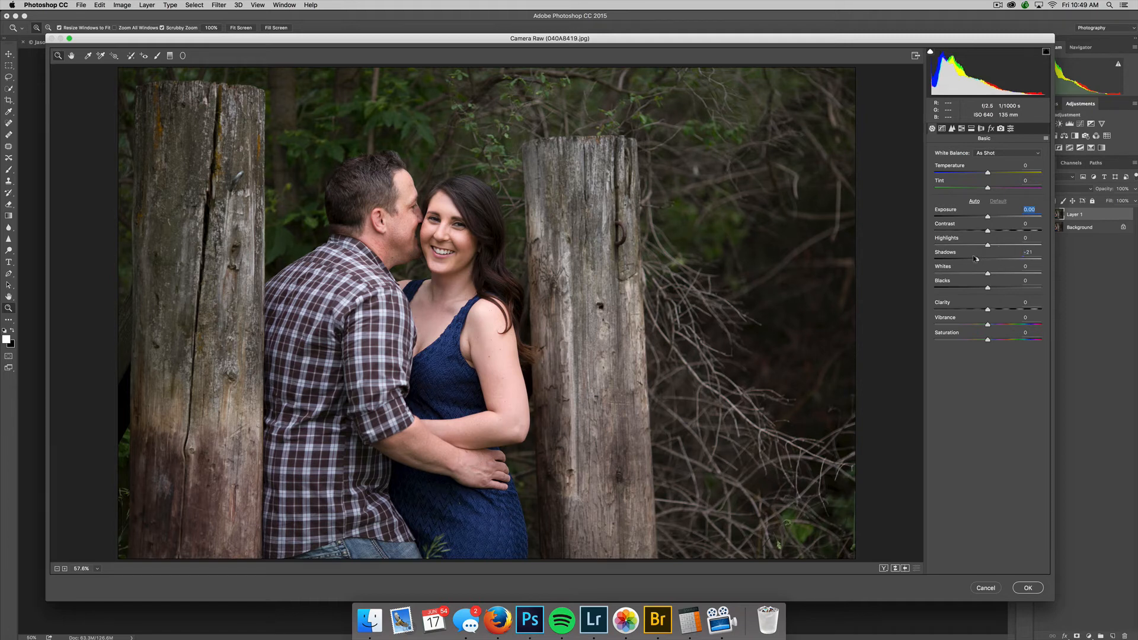
left_click(979, 288)
left_click(974, 245)
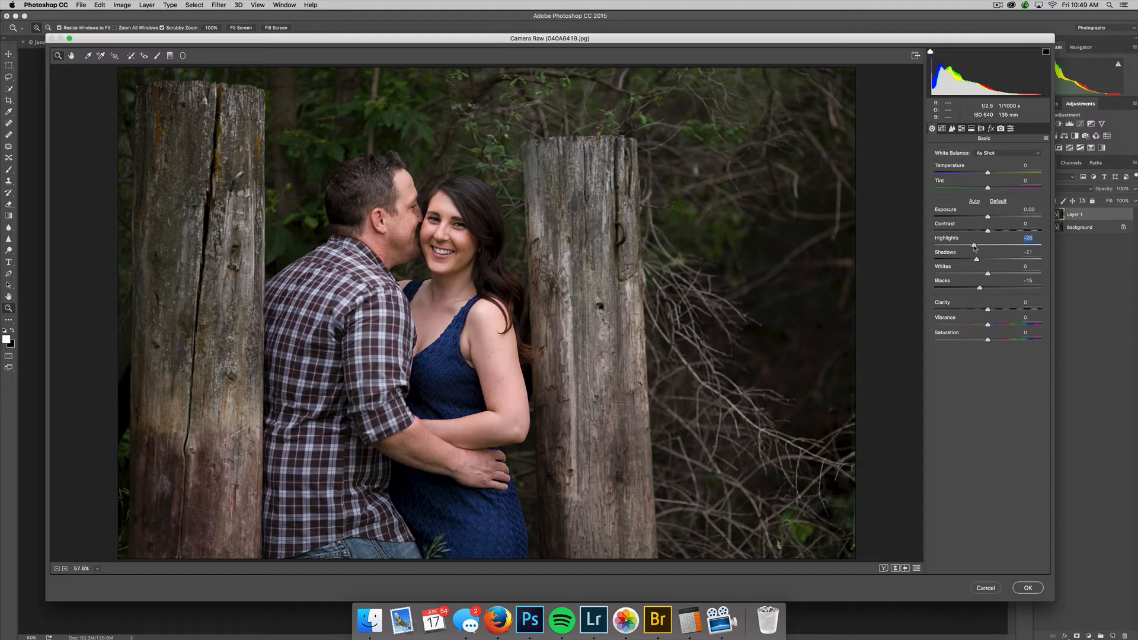
Refine the tones by setting whites and blacks to -12, exposure to +0.15 and highlights to -32.
left_click(980, 273)
left_click(980, 273)
left_click(981, 287)
left_click(987, 216)
left_click(989, 215)
left_click(969, 243)
Cycle through the before/after views to compare the Camera Raw edits with the unedited layer, ending in the single view.
left_click(882, 567)
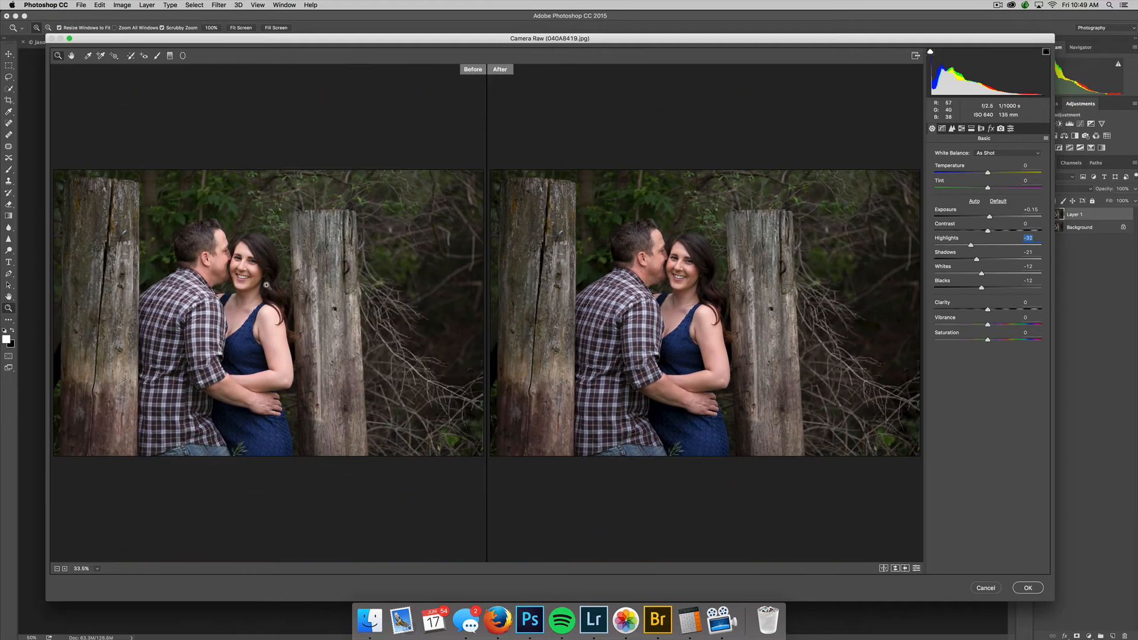
left_click(882, 567)
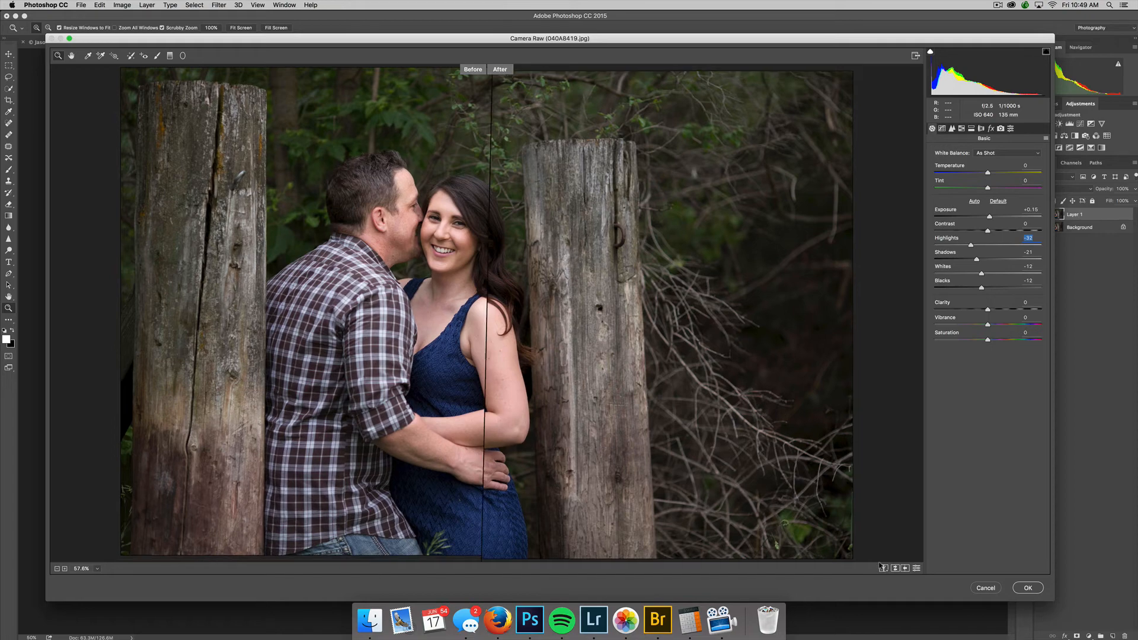
left_click(883, 567)
left_click(883, 567)
left_click(882, 567)
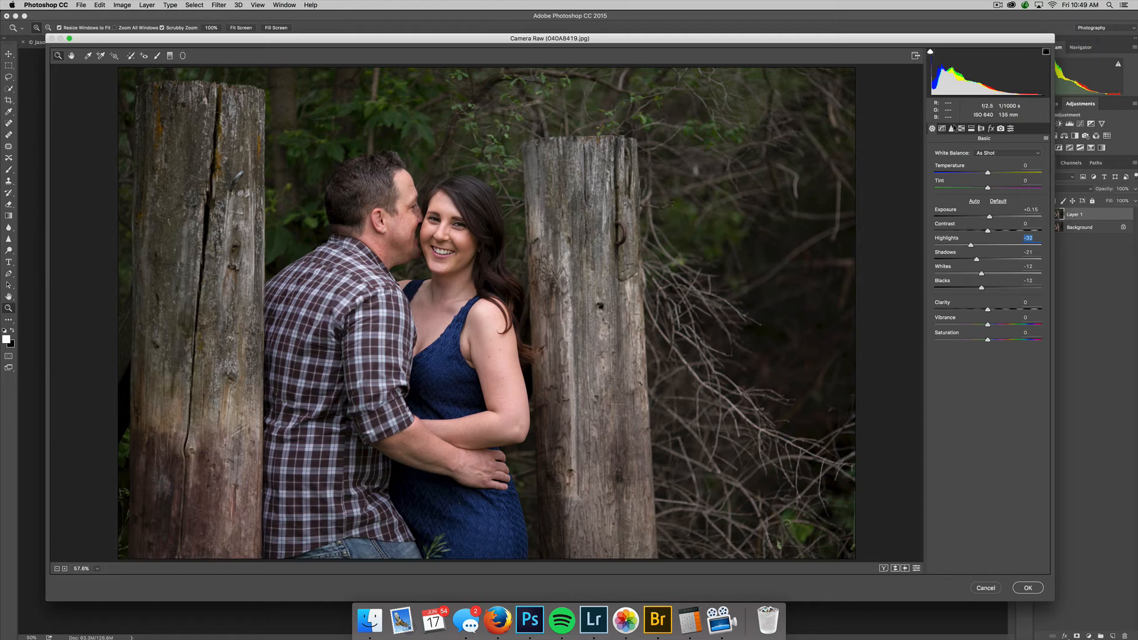
Slightly reduce the saturation of the oranges and reds and fine-tune the luminance of both colours in the HSL settings.
left_click(959, 128)
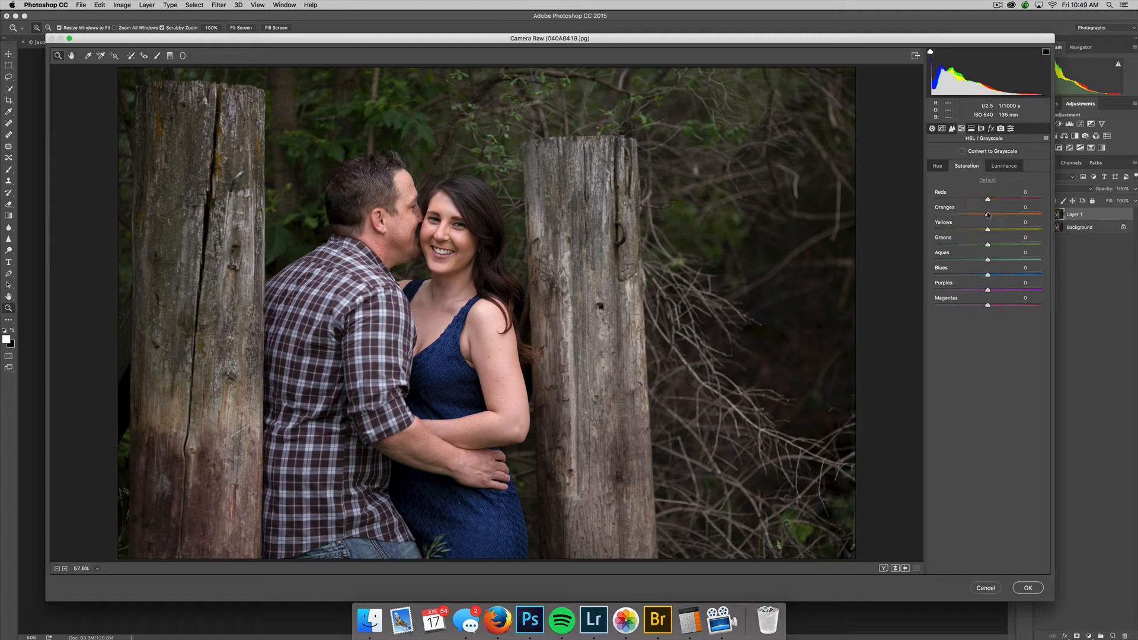
left_click_drag(982, 213, 981, 213)
left_click_drag(982, 198, 986, 198)
left_click(1010, 165)
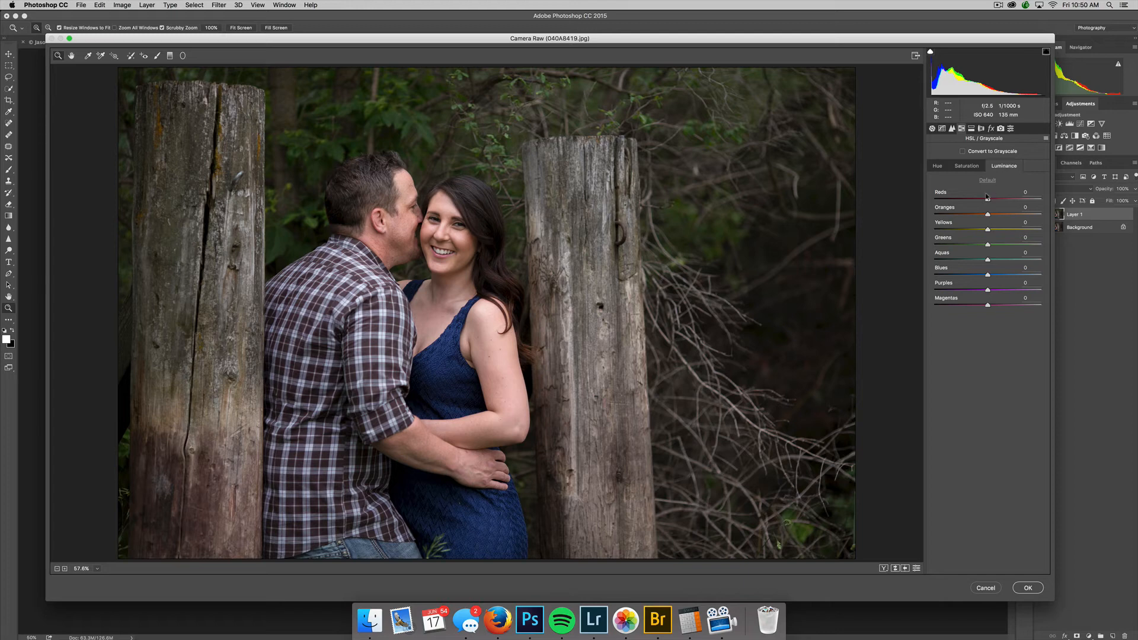
left_click_drag(990, 198, 990, 198)
left_click(988, 212)
Try shifting the hue of the greens in the HSL settings.
left_click(938, 166)
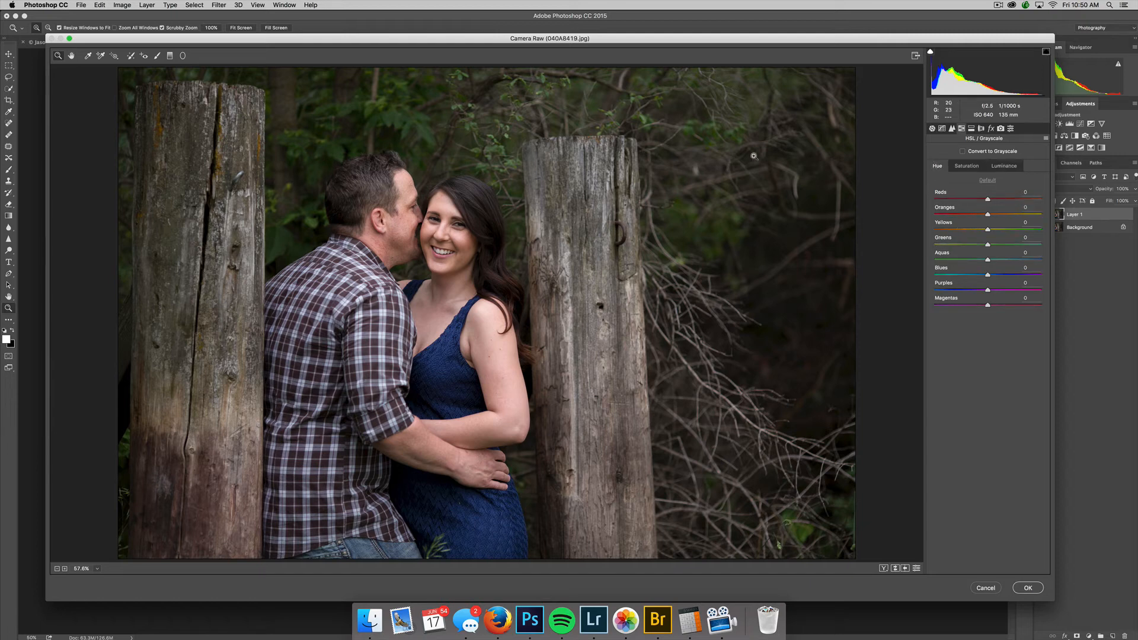
mouse_move(988, 245)
left_mouse_down()
mouse_move(951, 243)
mouse_move(995, 244)
left_mouse_up()
left_click_drag(992, 243, 988, 243)
double_click(990, 244)
Draw a tall elliptical radial filter centred on the couple and adjust its shape to surround them.
left_click(184, 56)
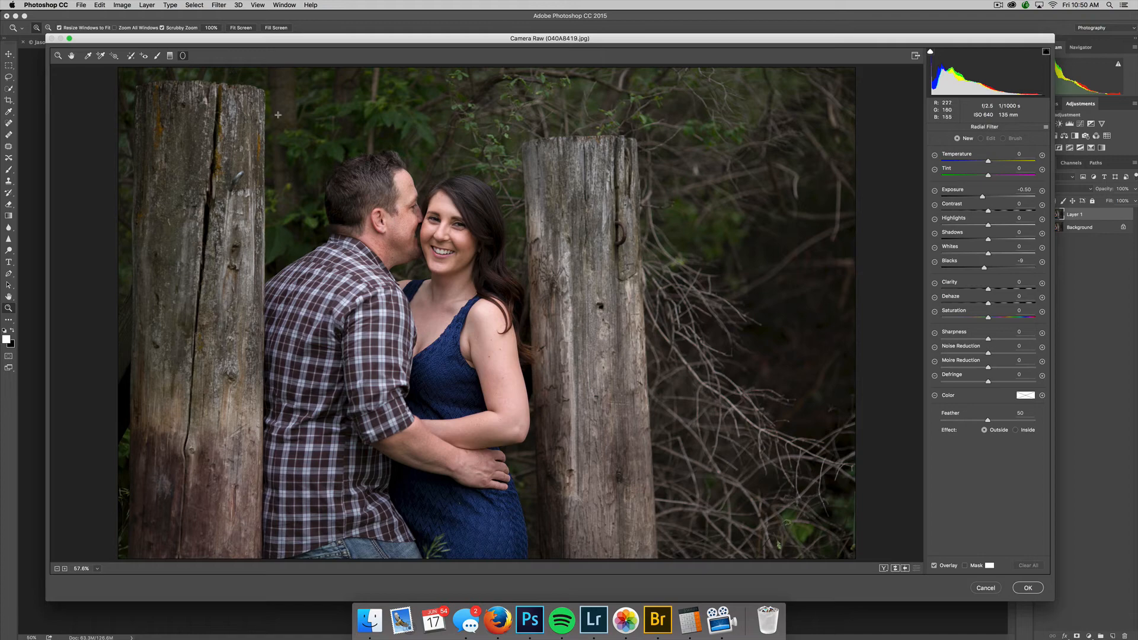
left_click_drag(392, 272, 537, 436)
left_click_drag(485, 378, 510, 442)
left_click_drag(627, 310, 604, 314)
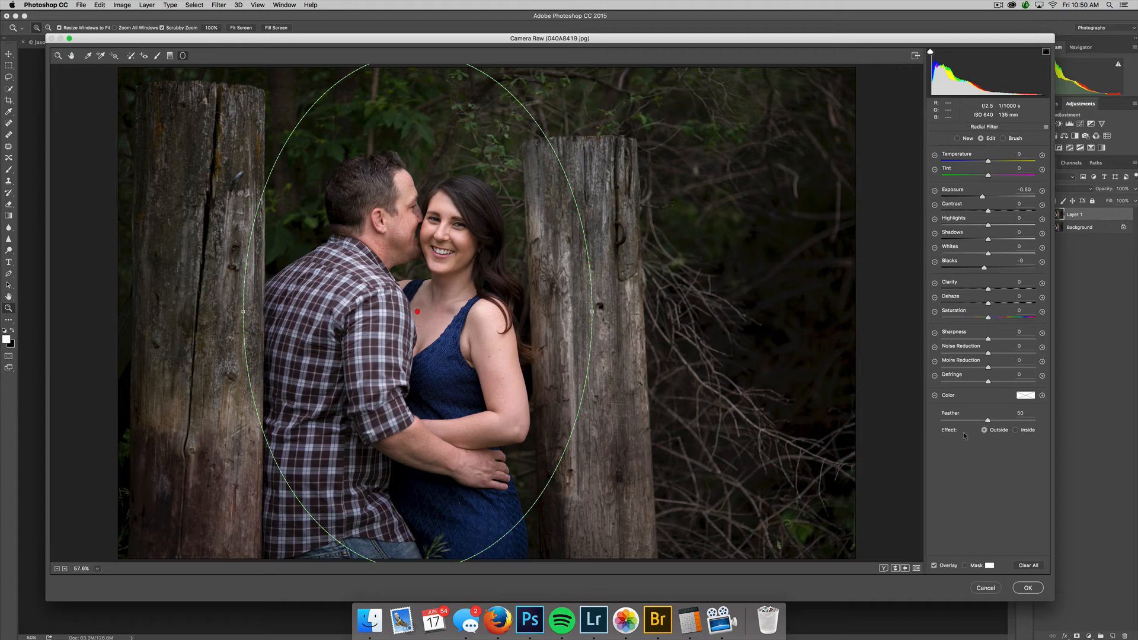
Set the radial filter's exposure to -0.55 and clarity to -18, with the effect applied outside the ellipse.
left_click_drag(981, 193, 978, 193)
left_click(1014, 430)
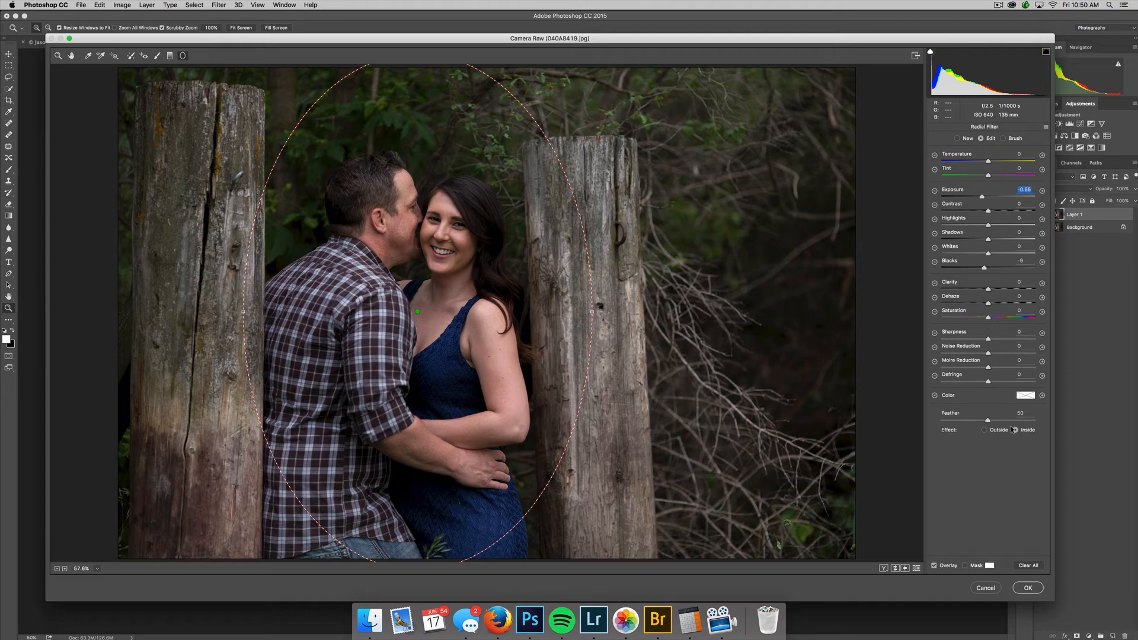
left_click(984, 430)
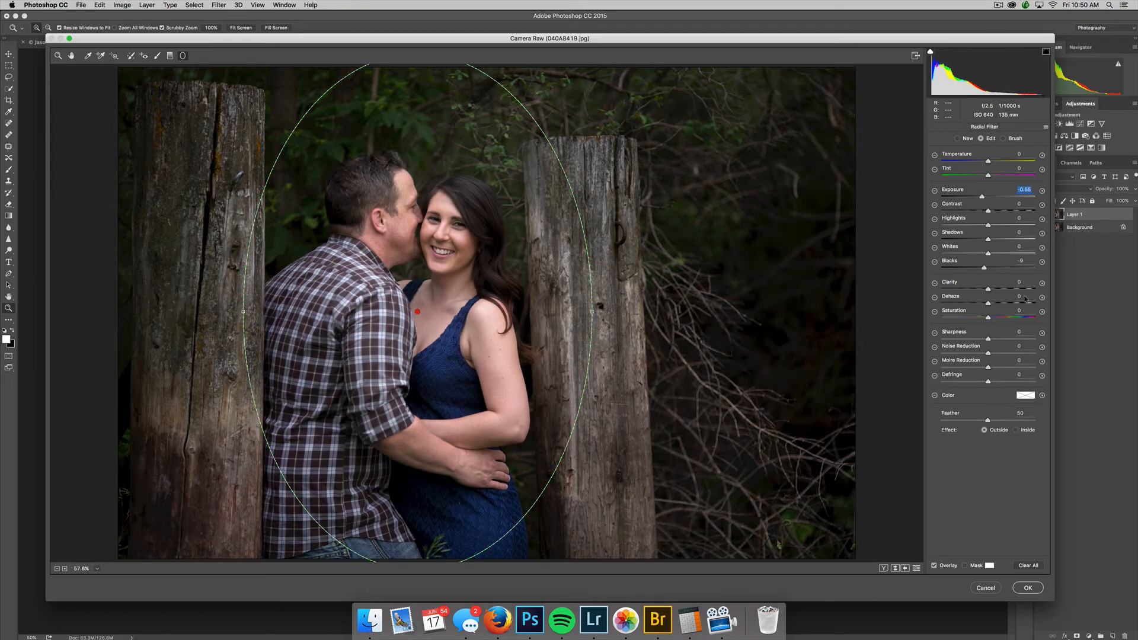
left_click_drag(981, 288, 979, 288)
Narrow, shorten and tilt the radial filter's ellipse to follow the couple, and apply the Camera Raw edits.
left_click_drag(592, 312, 552, 311)
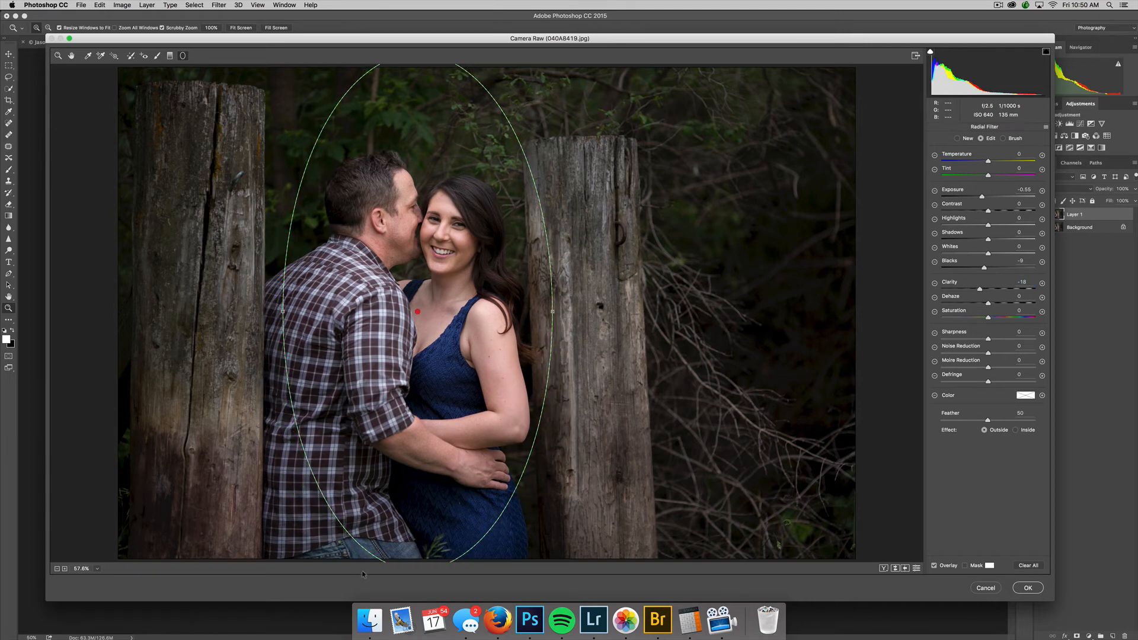
left_click_drag(418, 560, 418, 504)
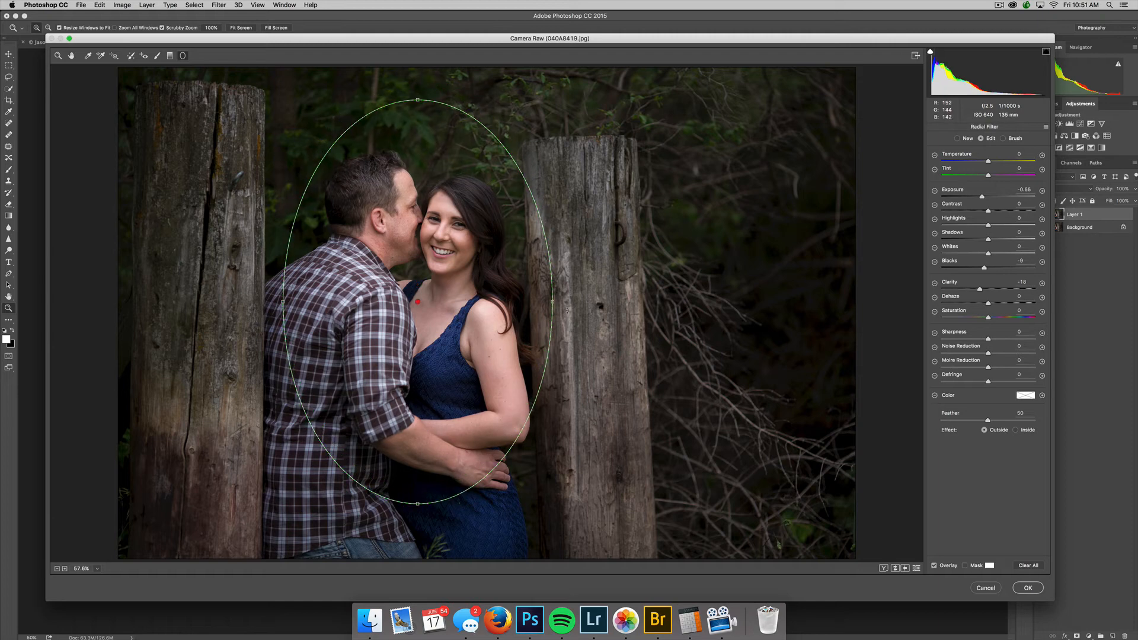
left_click_drag(567, 310, 583, 363)
left_click_drag(504, 352, 502, 352)
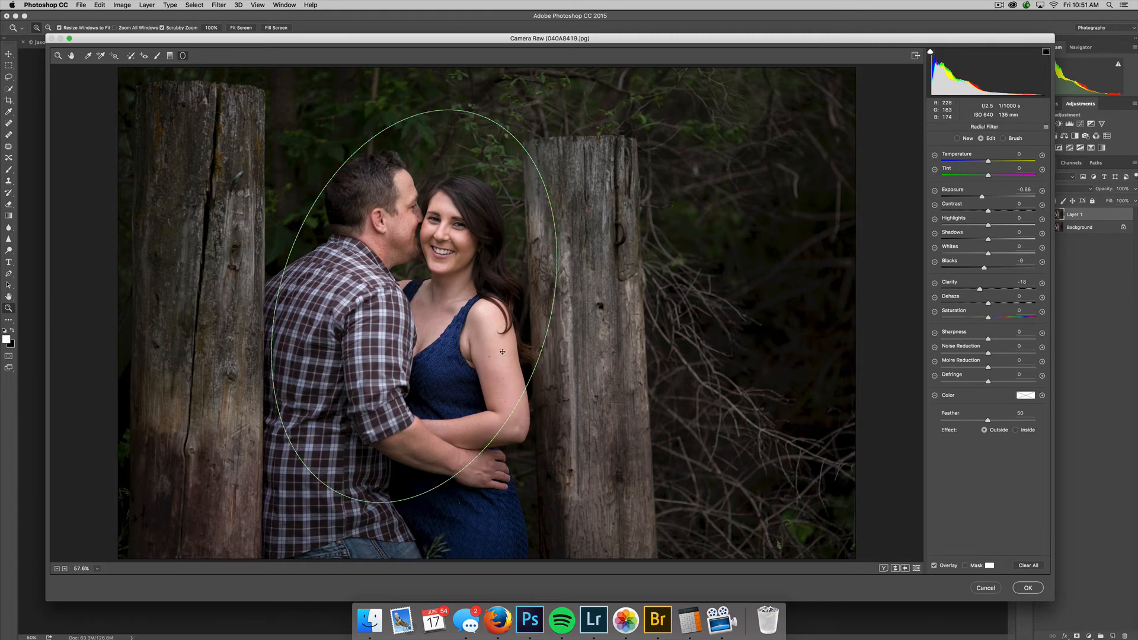
left_click(1031, 587)
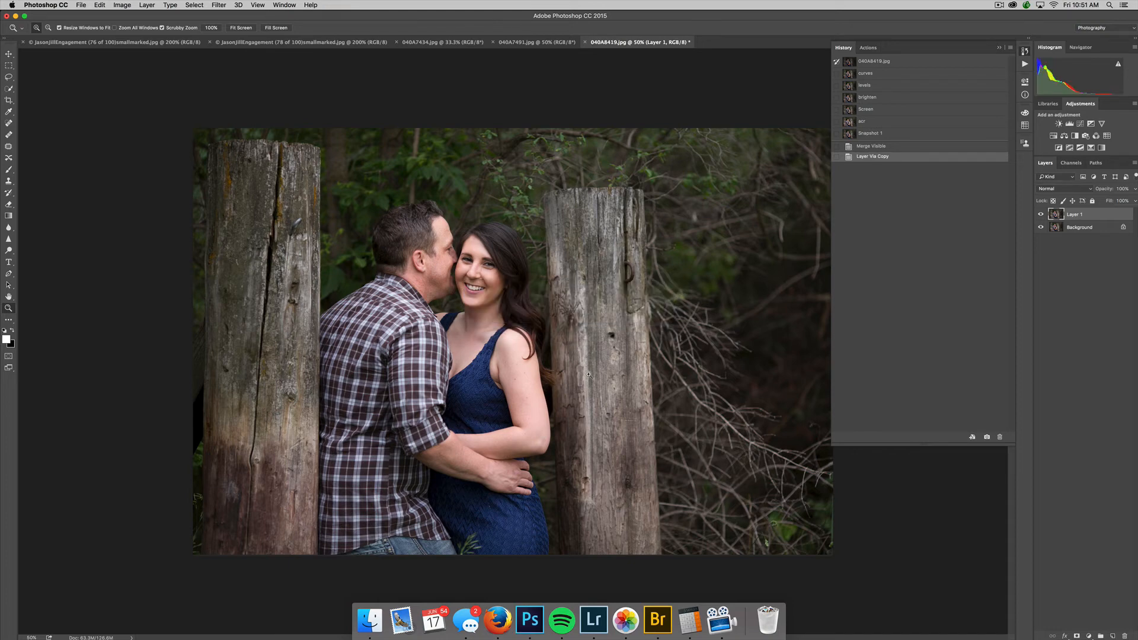
Save the filtered result as a new history snapshot and compare it with the original photo.
left_click(987, 437)
left_click(878, 62)
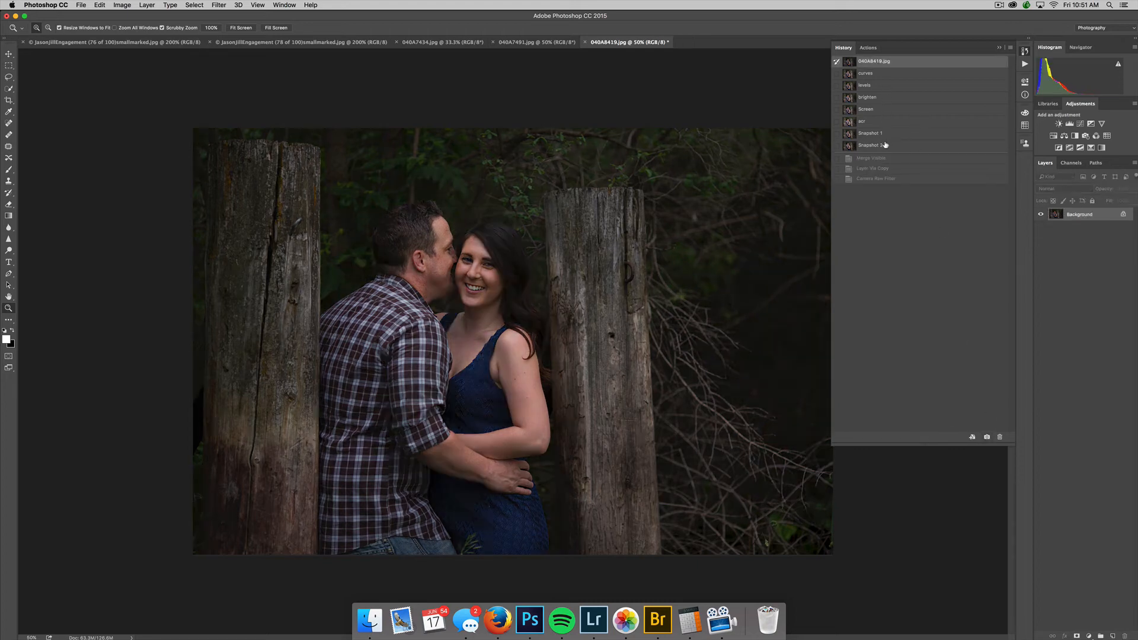
left_click(885, 146)
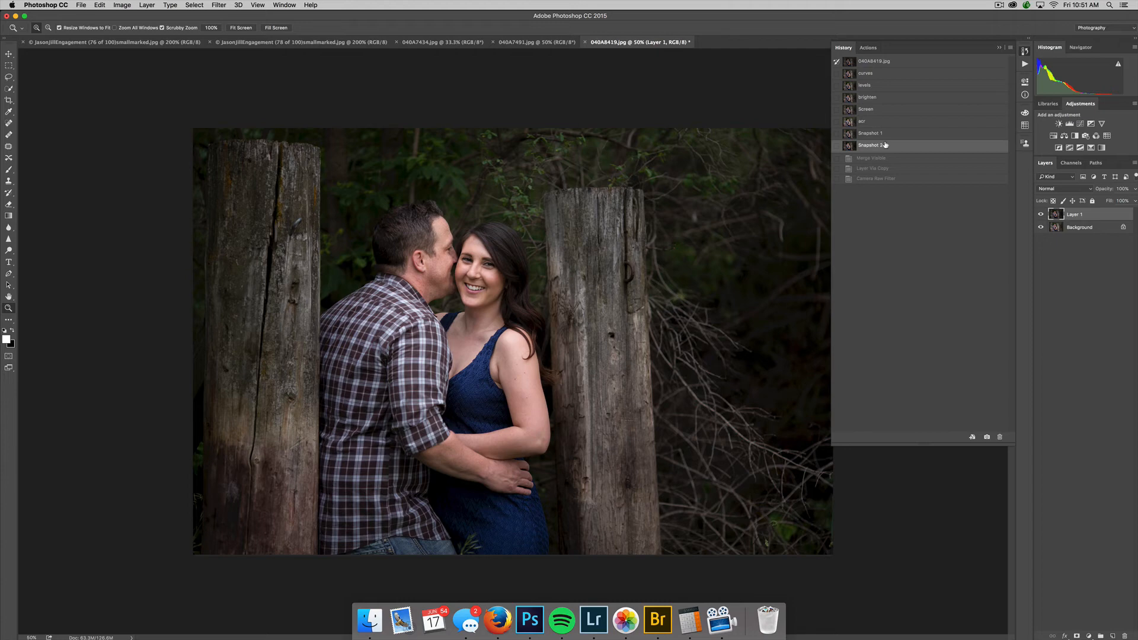
Compare the Snapshot 1 and Snapshot 2 versions of the couple photo.
left_click(886, 134)
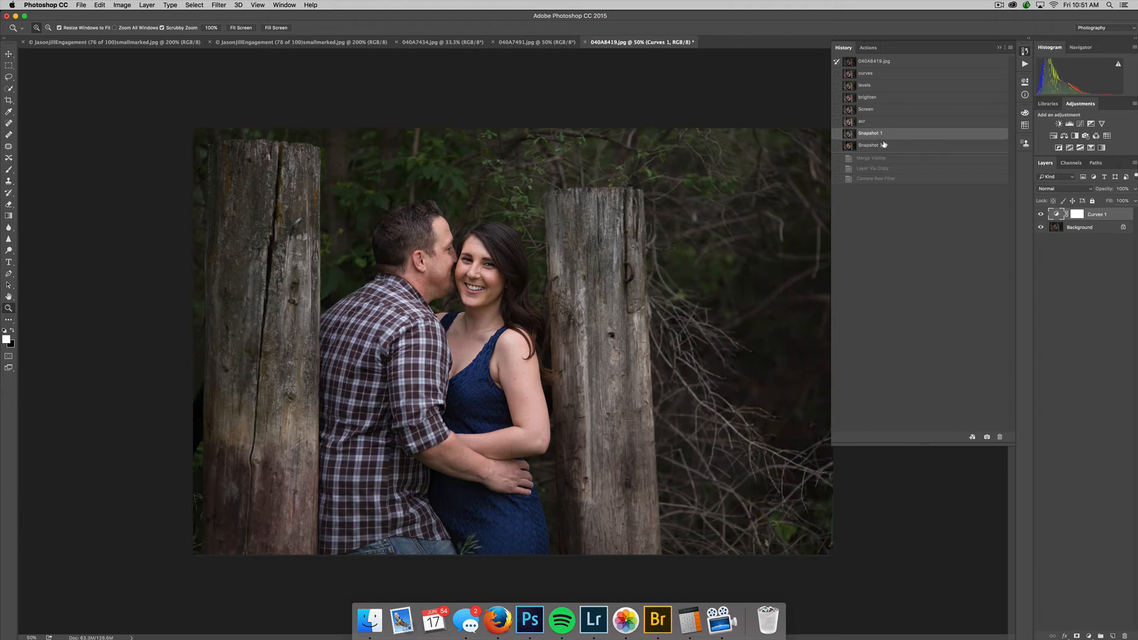
left_click(884, 145)
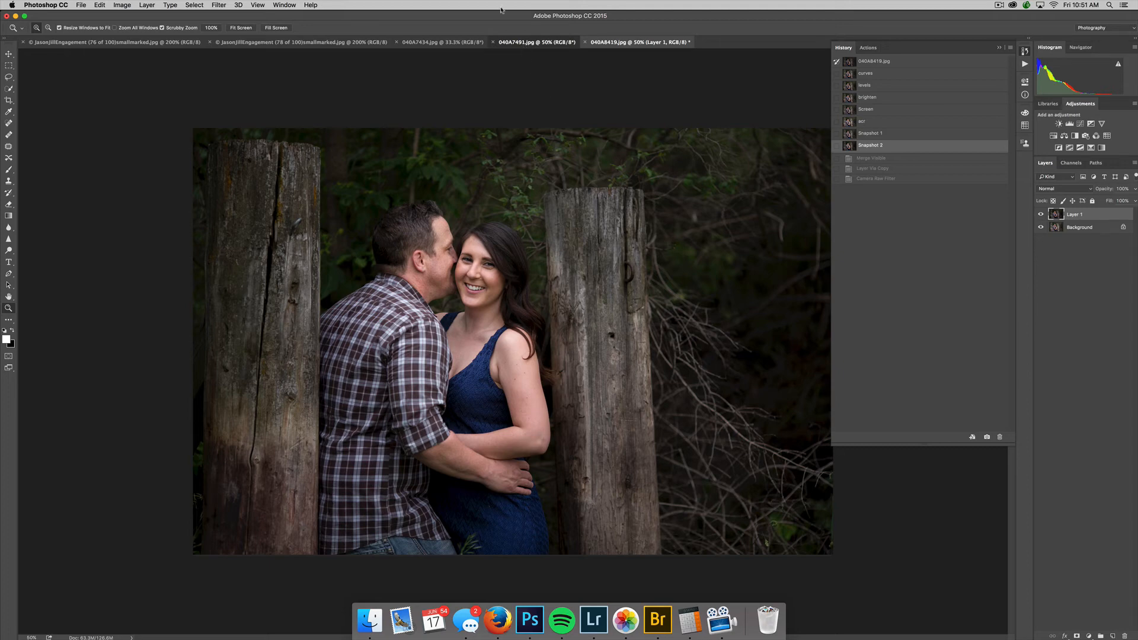
In 040A7491.jpg, brighten the photo with a Curves adjustment layer and warm it by raising the red curve and lowering the blue curve.
left_click(524, 43)
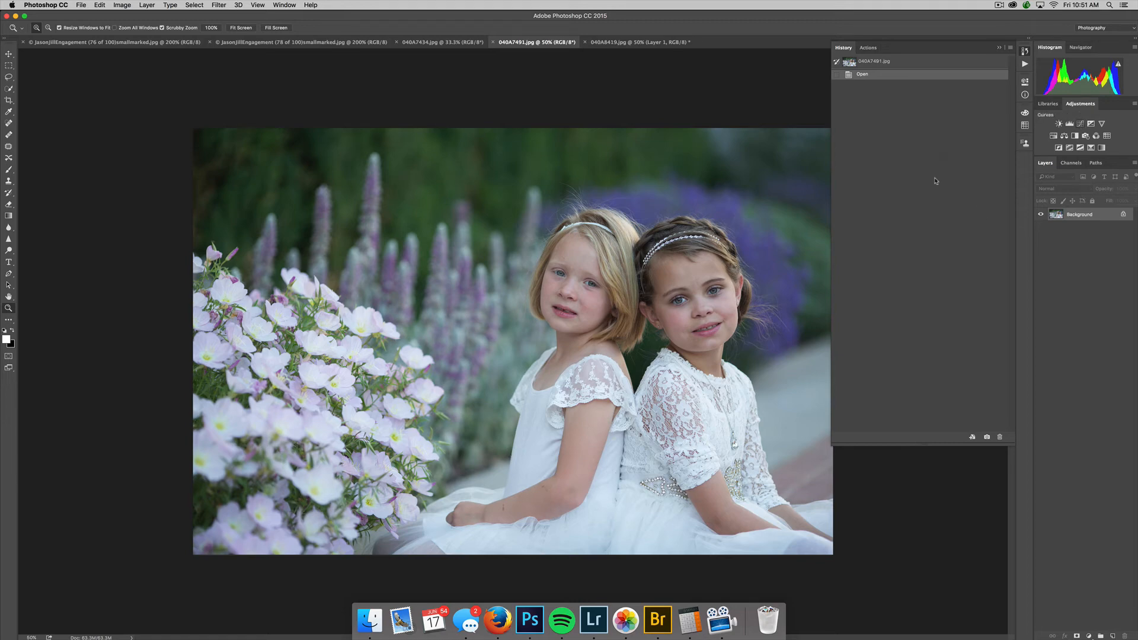
left_click_drag(971, 155, 972, 149)
left_click(961, 118)
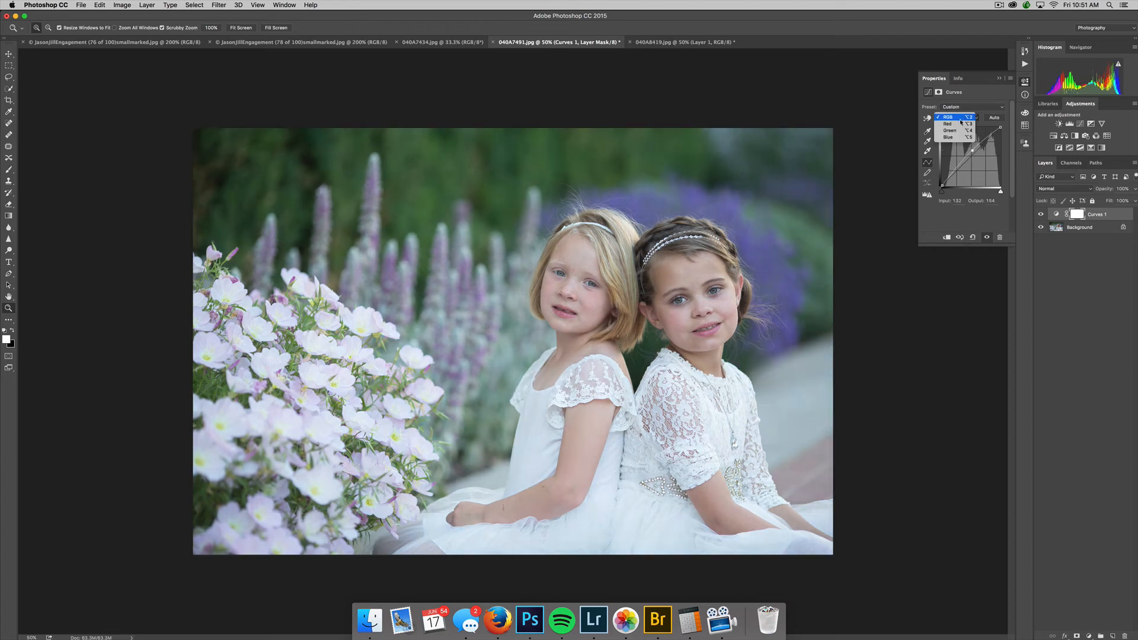
left_click(960, 124)
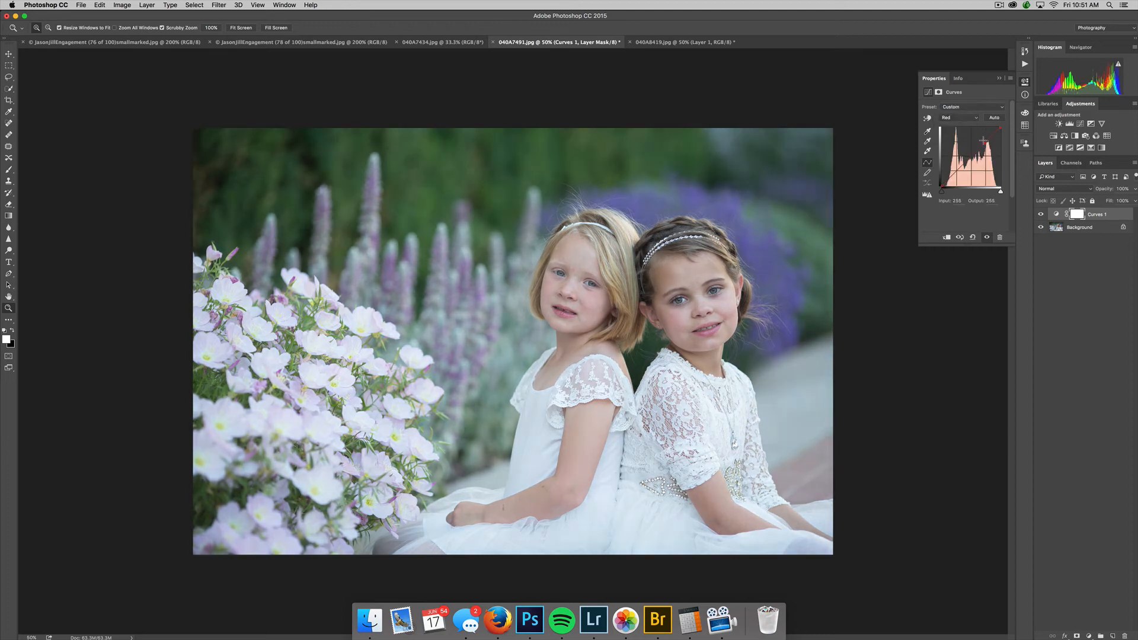
left_click(984, 141)
left_click(961, 118)
left_click(960, 131)
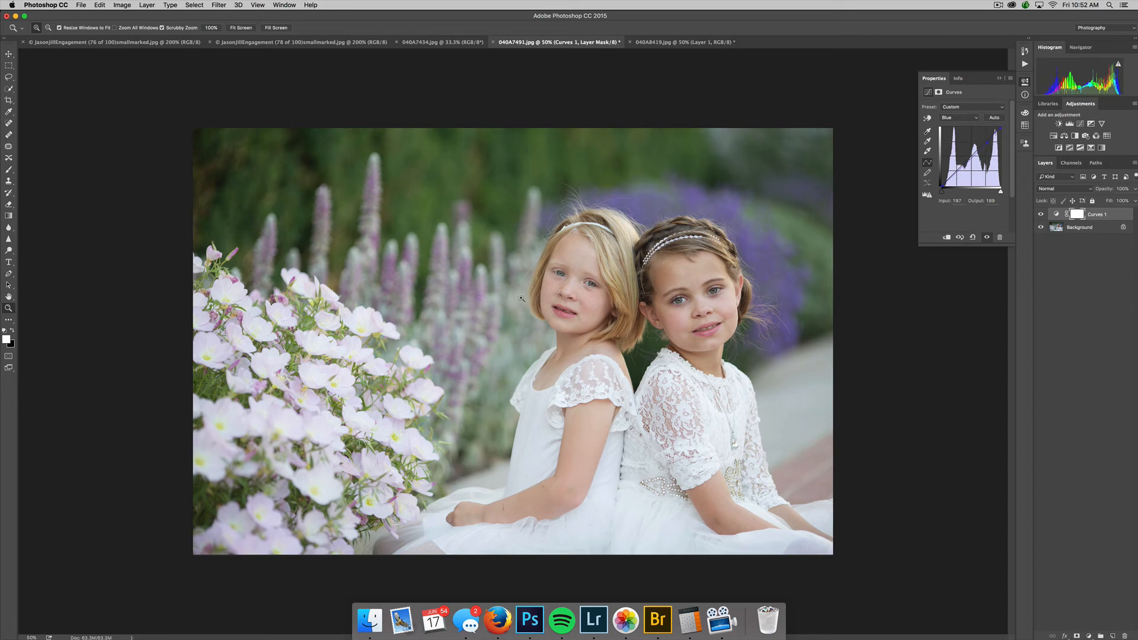
Save the curves-corrected version as a history snapshot named Curves.
left_click(1025, 63)
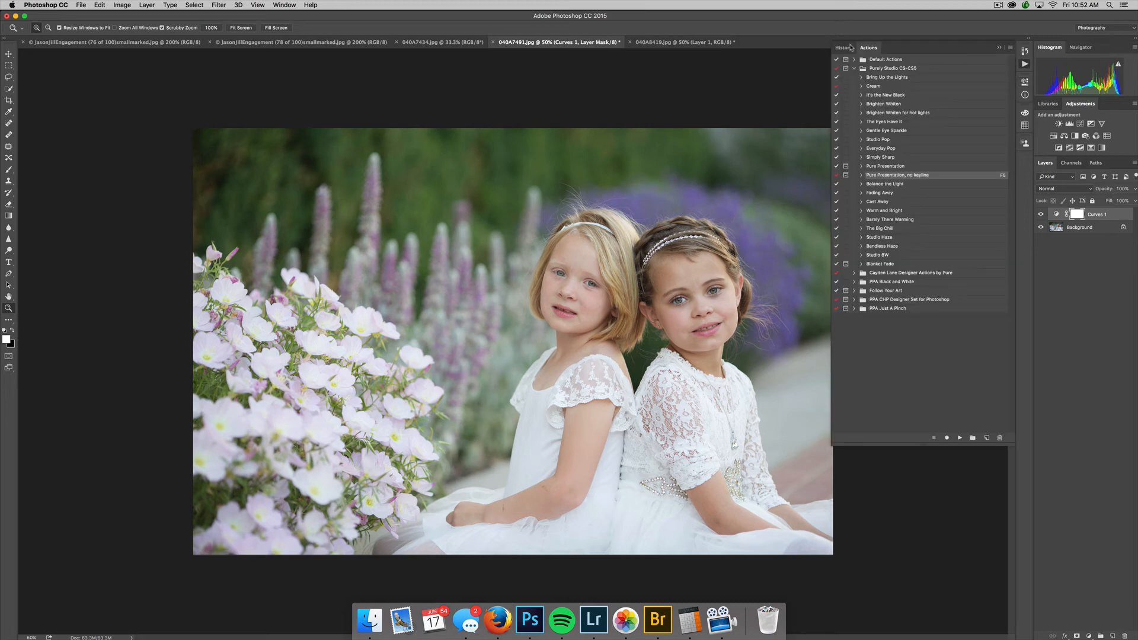
left_click(844, 47)
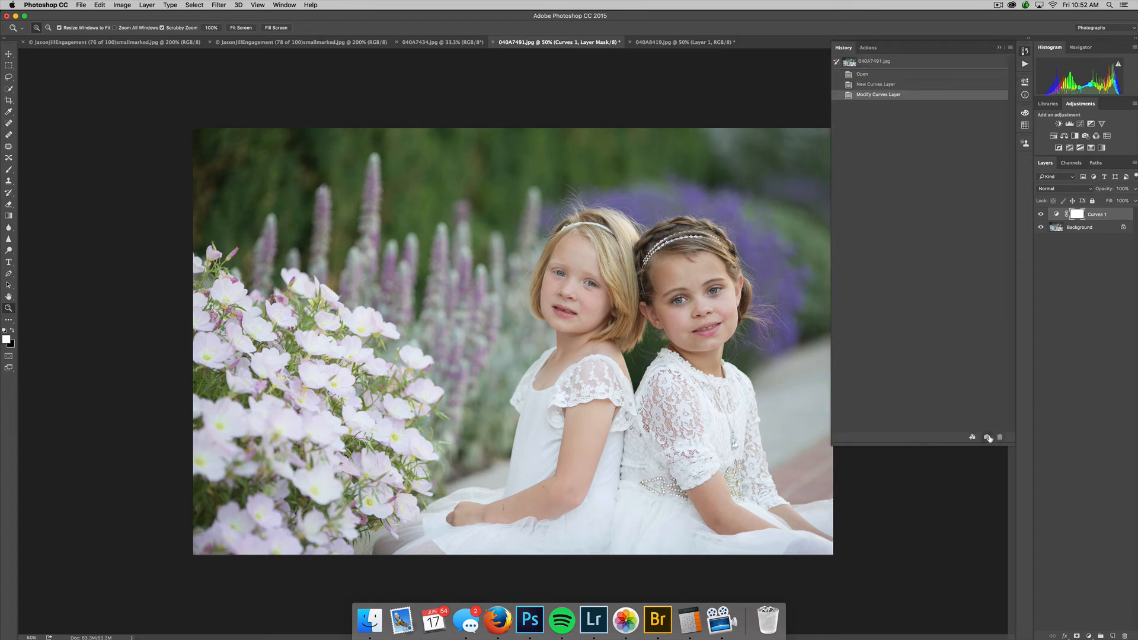
left_click(988, 438)
double_click(872, 73)
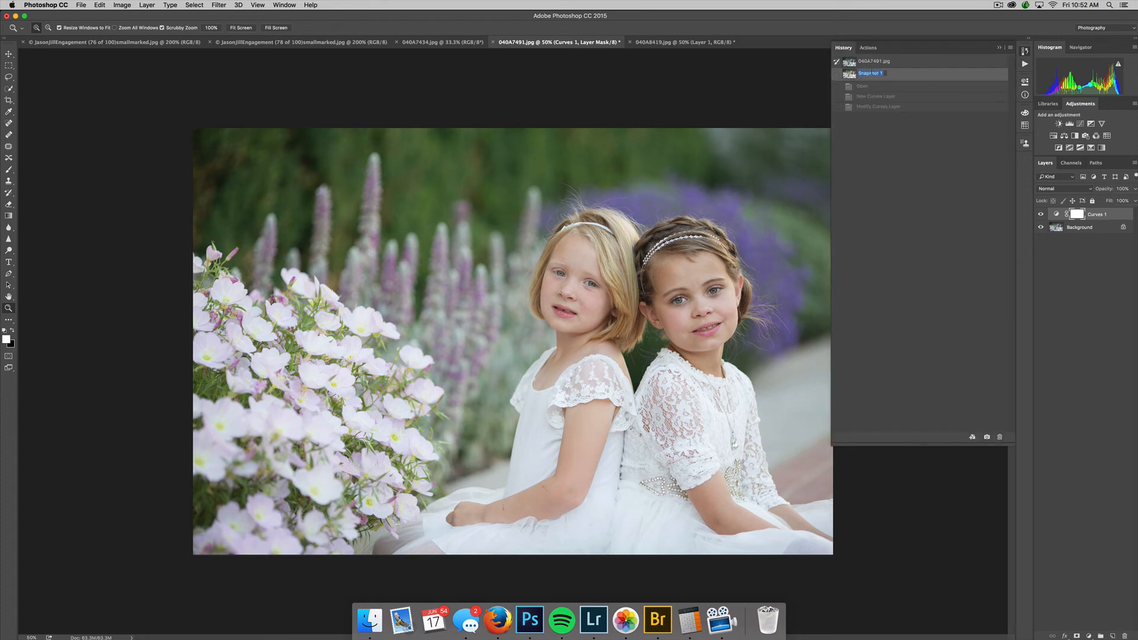
type("Curves")
key("Return")
Return to the original 040A7491.jpg state, duplicate the Background layer and open the copy in the Camera Raw Filter.
left_click(871, 62)
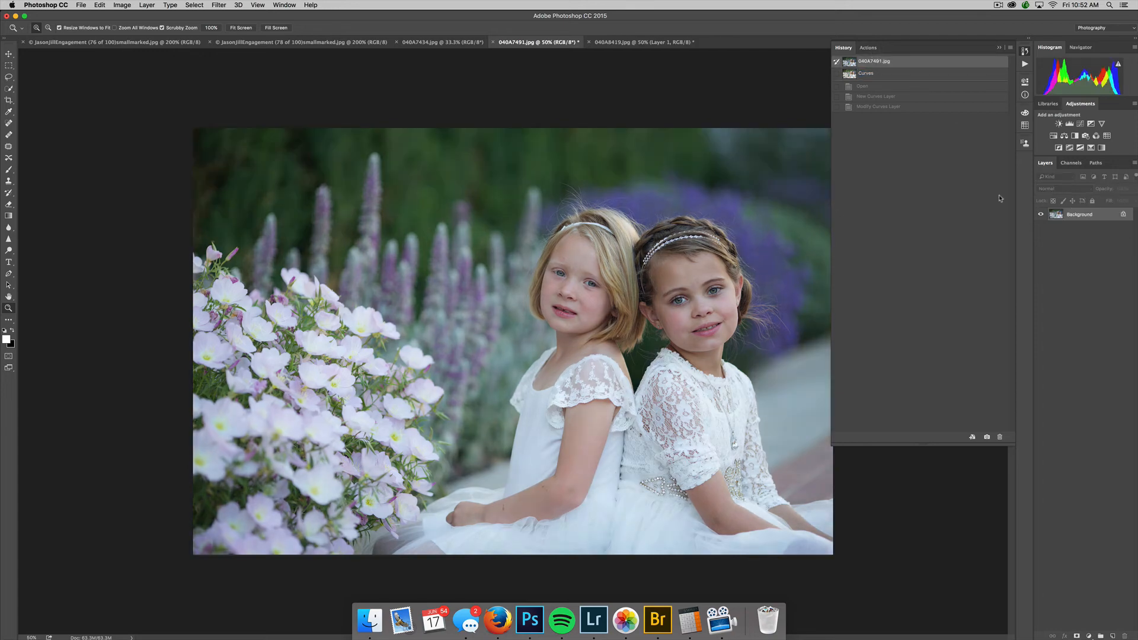
key("super+j")
left_click(218, 5)
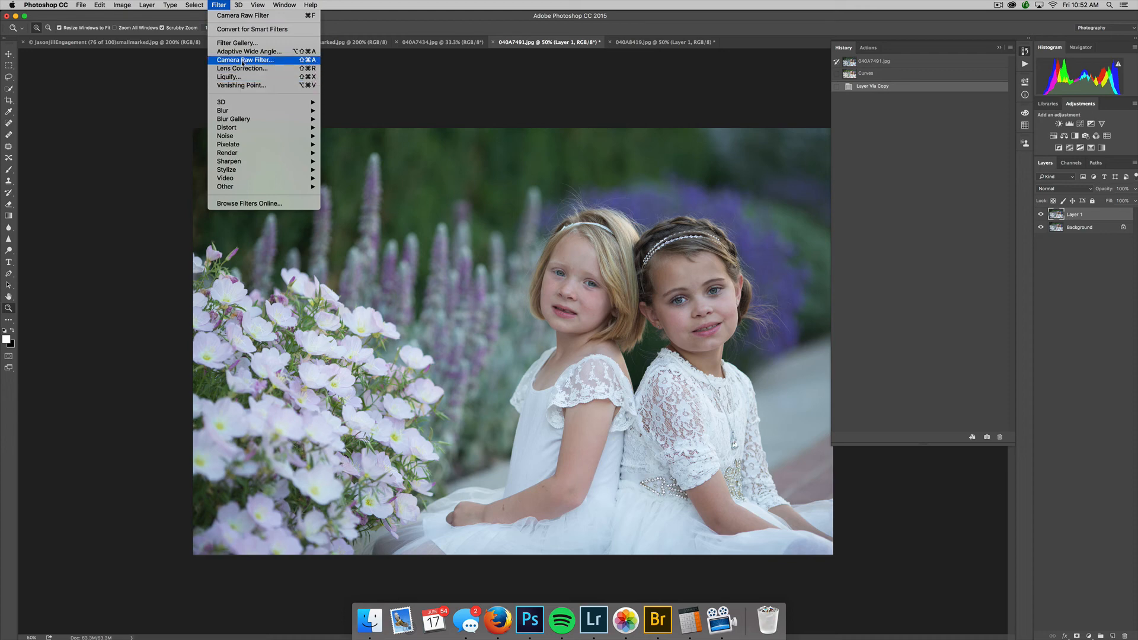
left_click(245, 60)
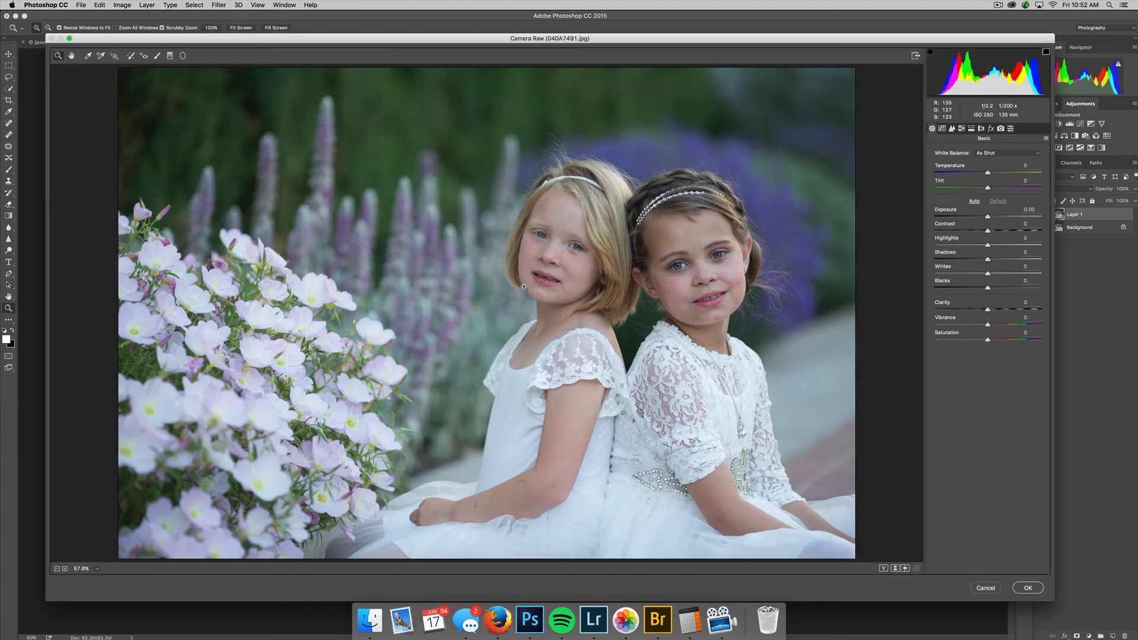
Sample white balance from the girl's beaded belt for Temperature +10 and Tint +12, then slightly raise the exposure and lower the blacks.
left_click(86, 55)
left_click(525, 405)
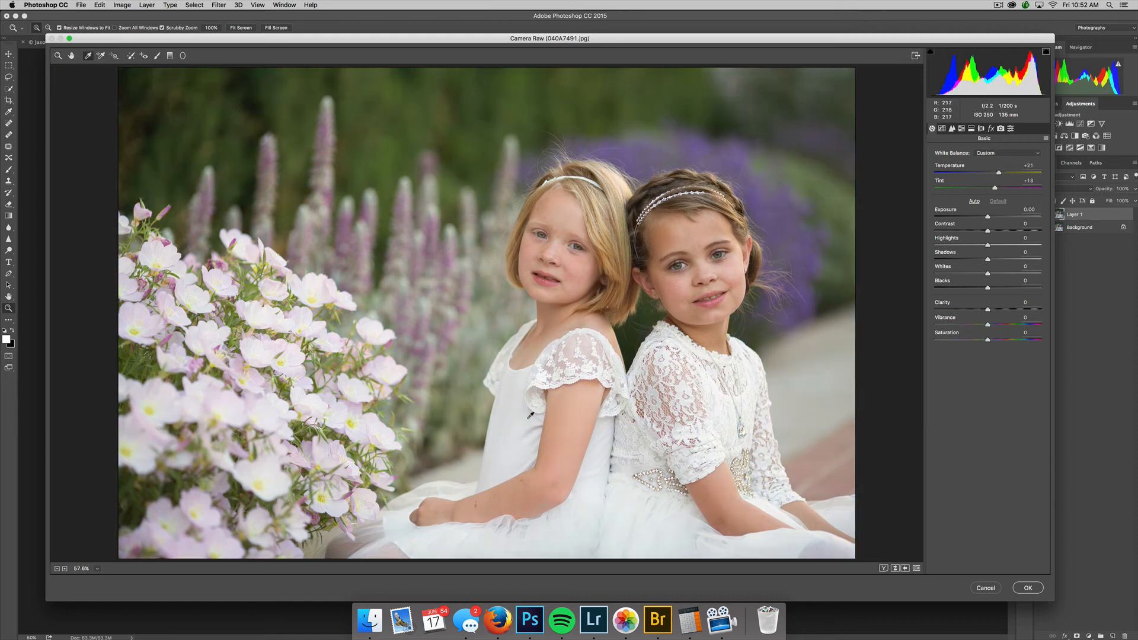
left_click(534, 425)
left_click(662, 481)
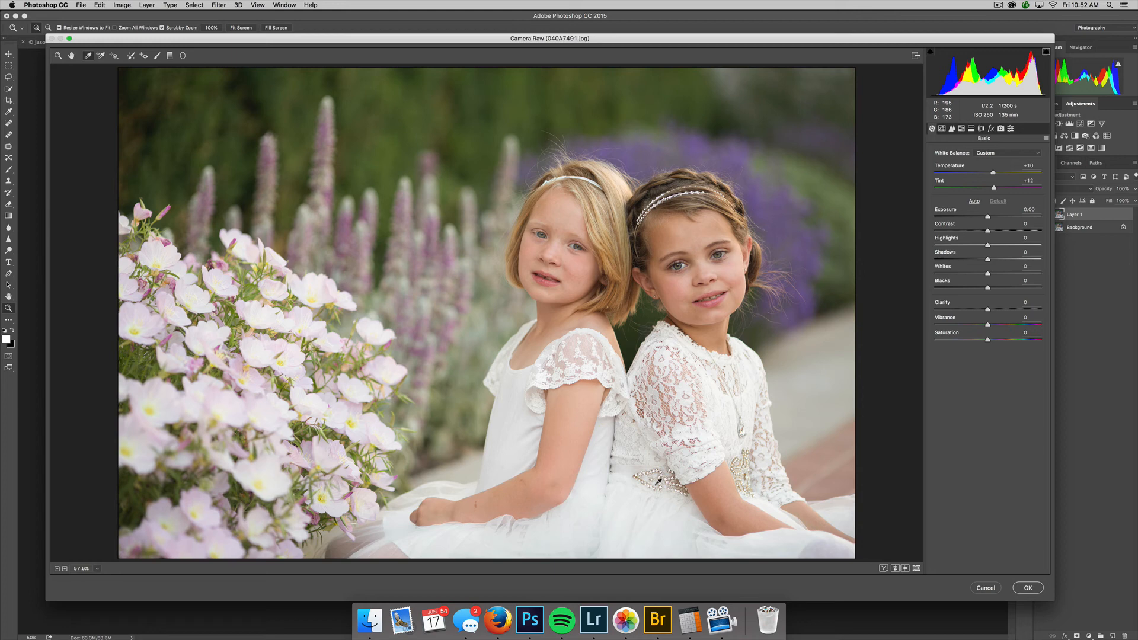
left_click(659, 482)
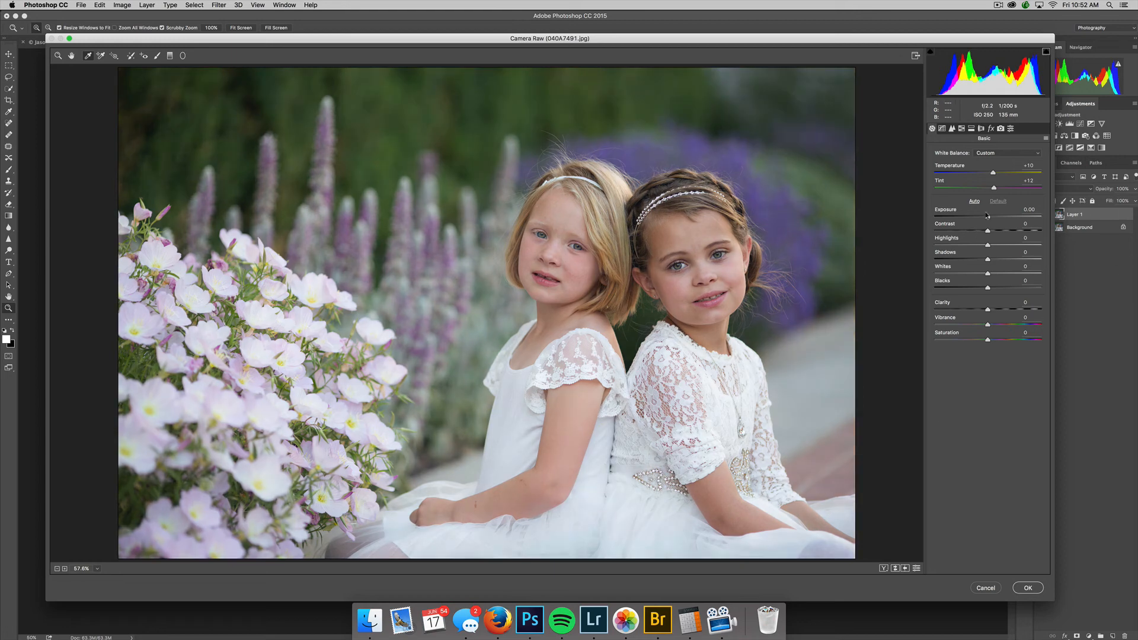
left_click_drag(986, 215, 989, 214)
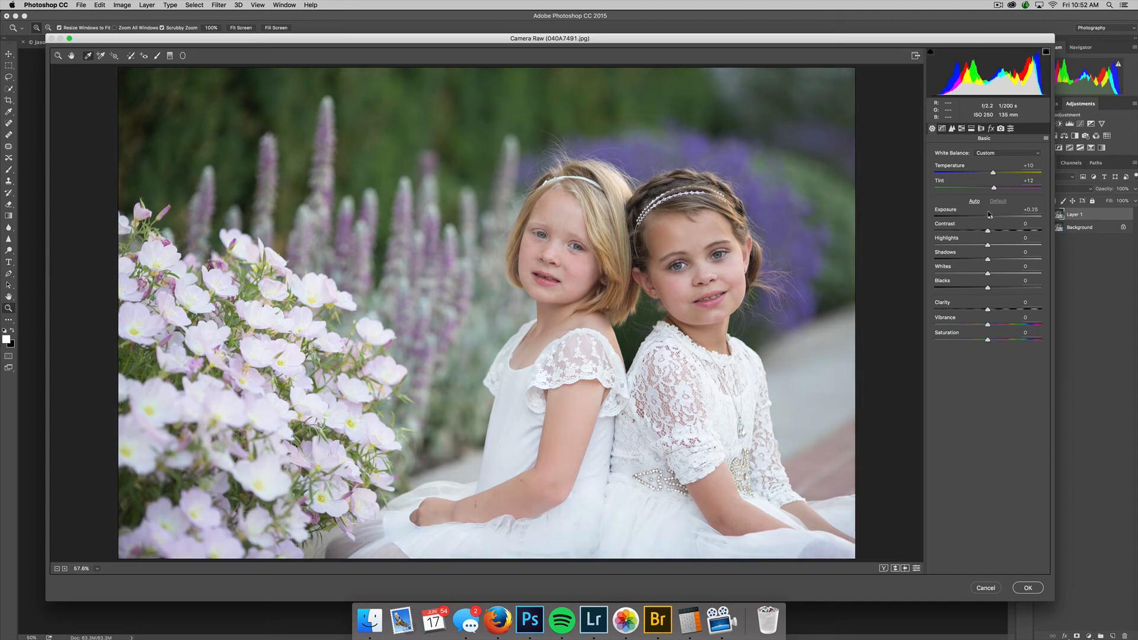
left_click(981, 287)
Set the HSL saturation of the blues to -65 and the purples to +49.
left_click(960, 128)
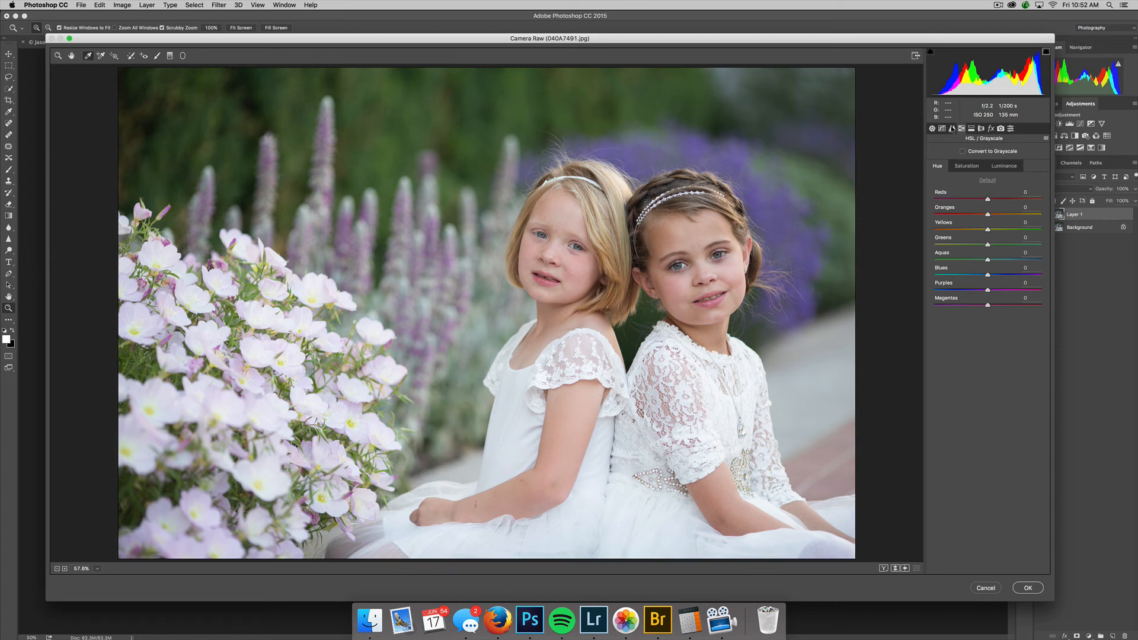
left_click(967, 166)
left_click_drag(987, 274, 1062, 280)
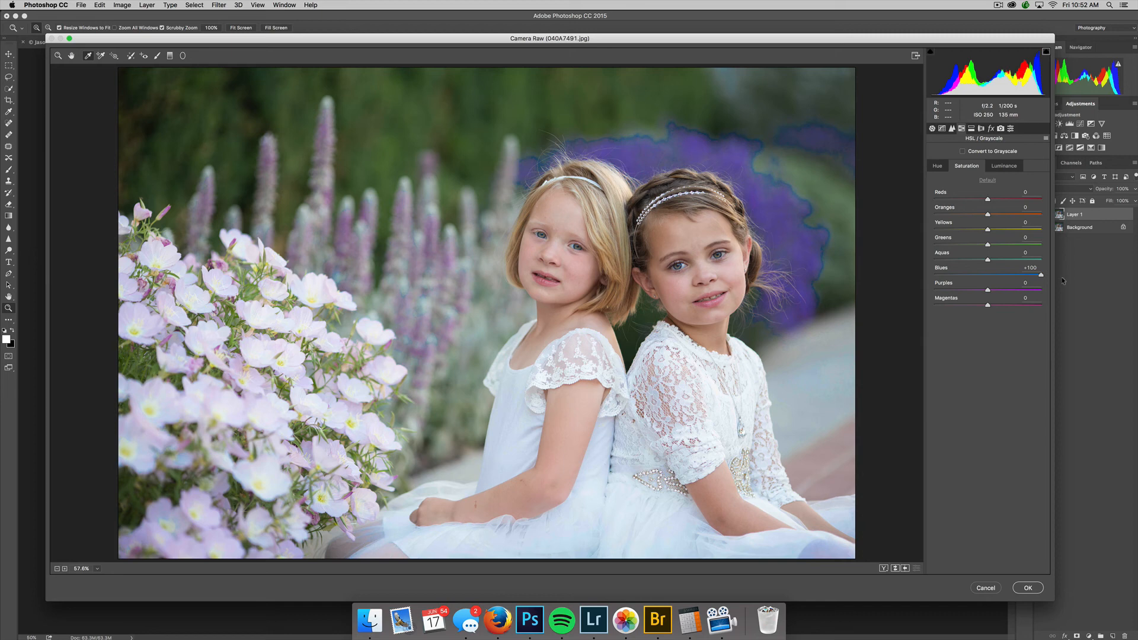
left_click_drag(1062, 280, 953, 274)
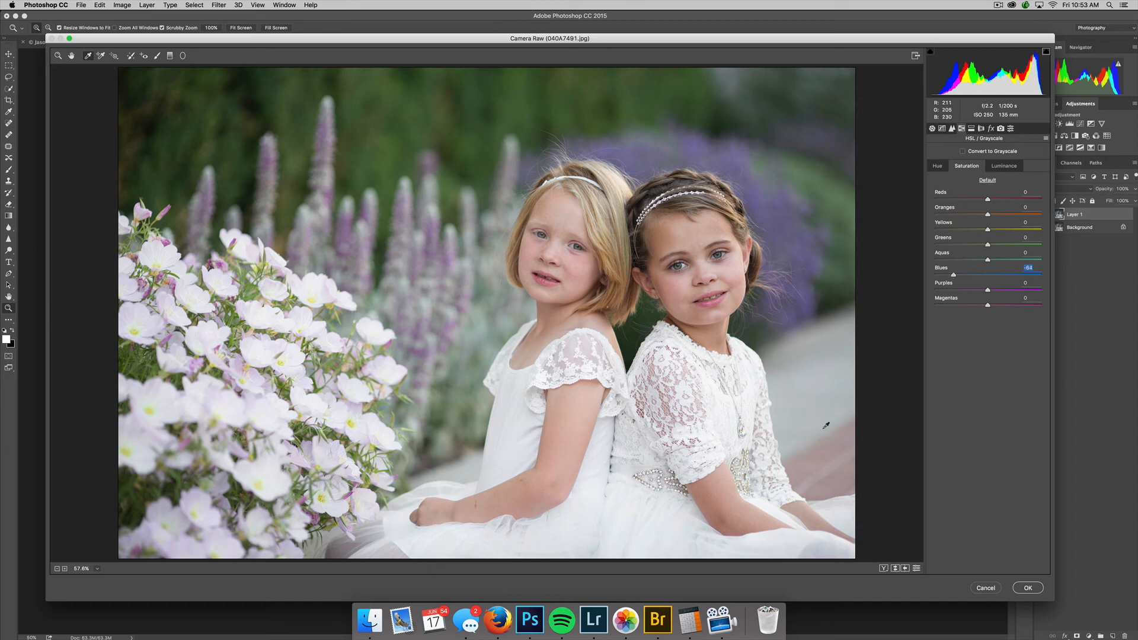
left_click_drag(954, 274, 1010, 285)
Draw a large elliptical radial filter centred between the two girls, with its effect outside, and apply the Camera Raw edits.
left_click(183, 55)
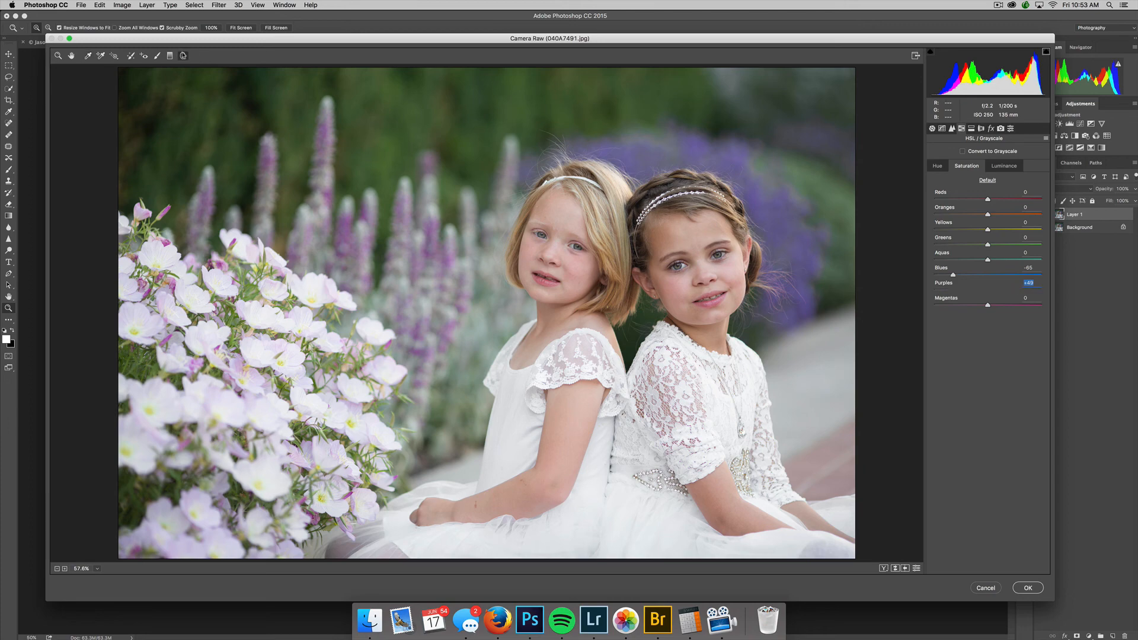
left_click_drag(563, 250, 681, 406)
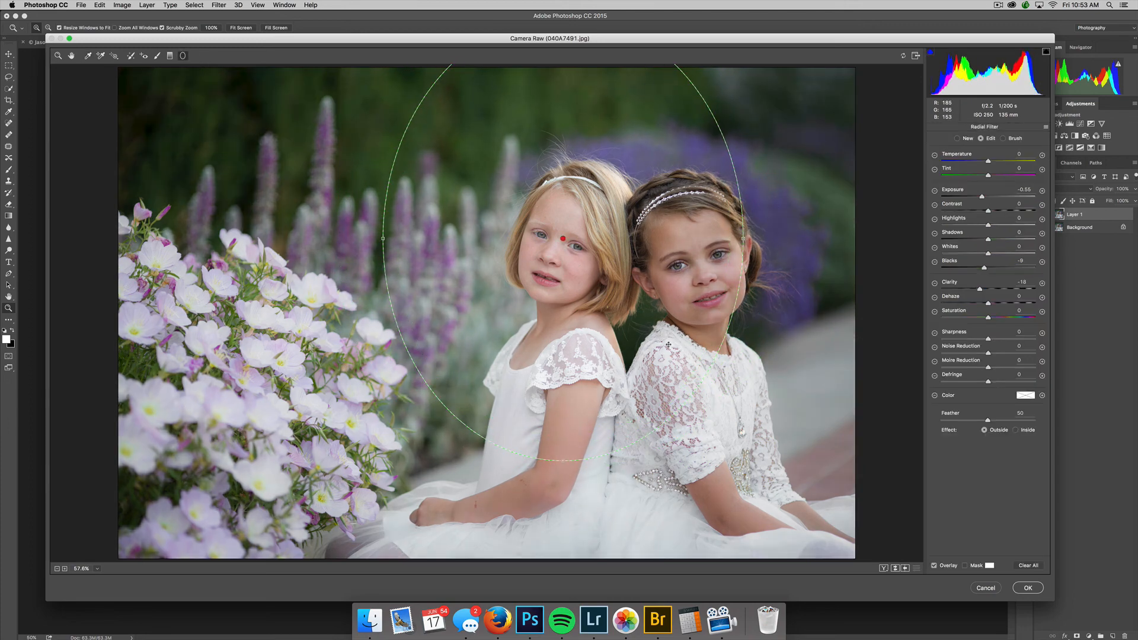
left_click_drag(653, 333, 721, 422)
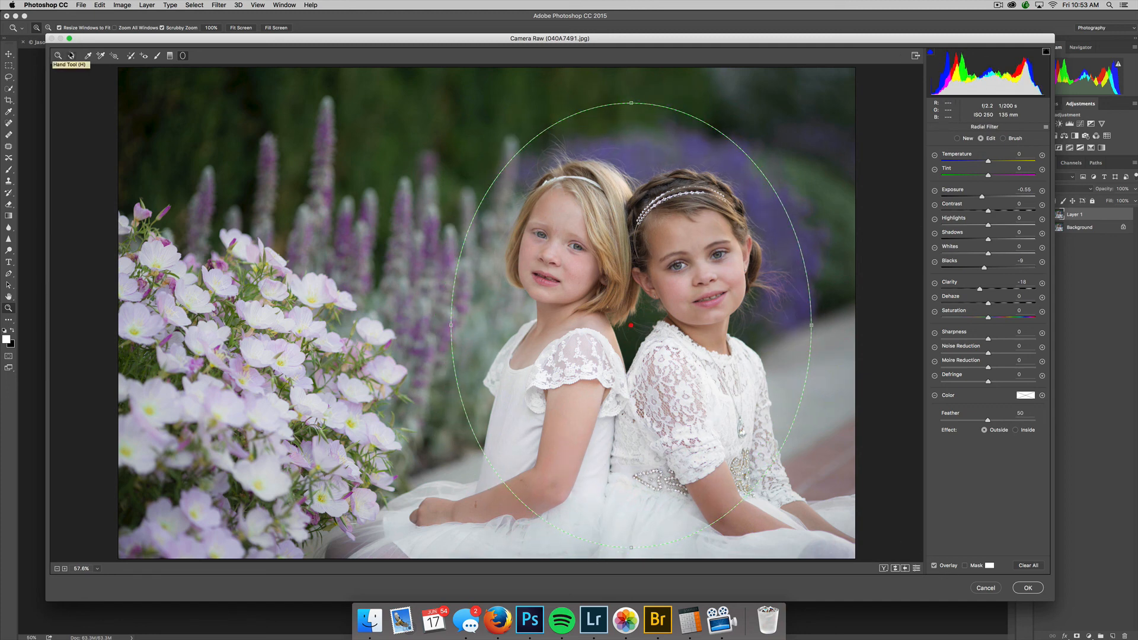
left_click(71, 55)
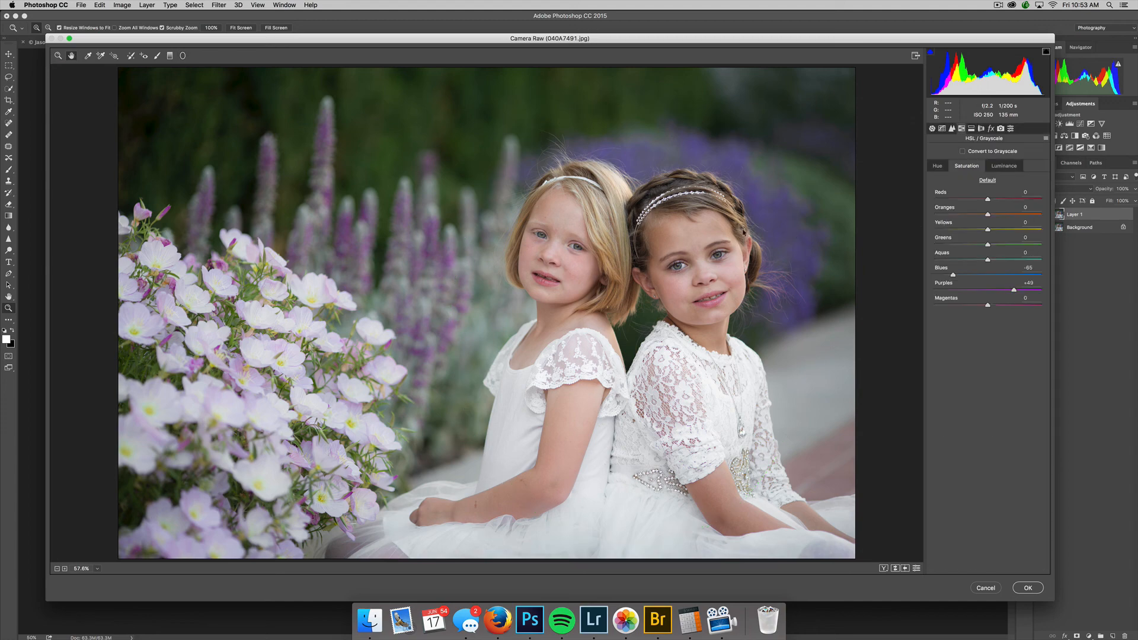
left_click(1025, 586)
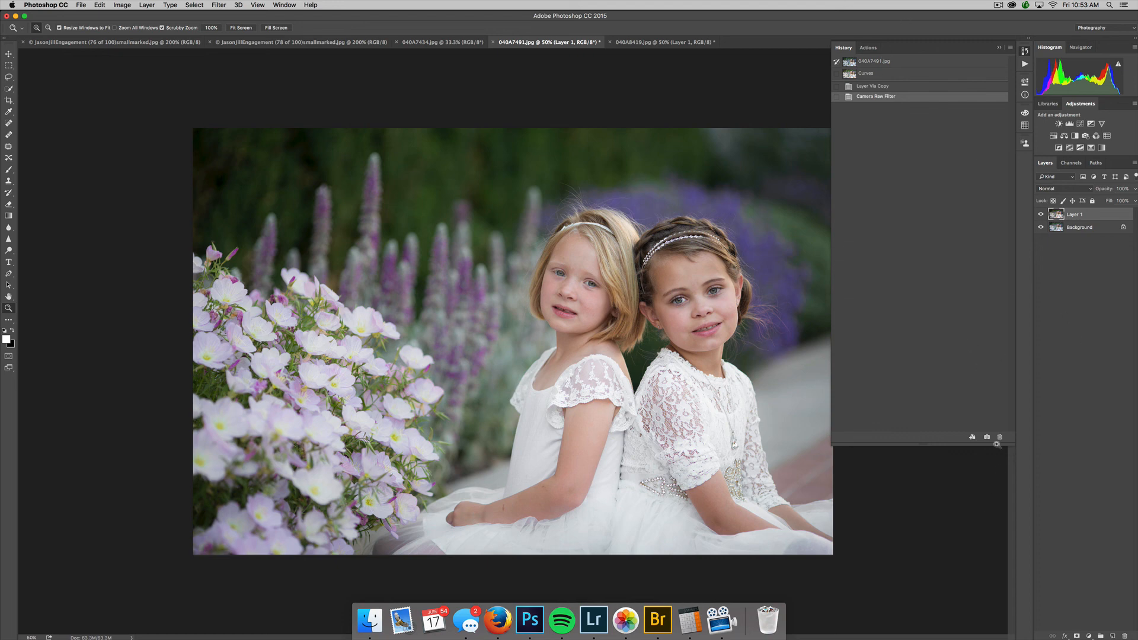
Save the filtered result as a new history snapshot and compare it with the original and the Curves snapshot.
left_click(987, 437)
left_click(885, 61)
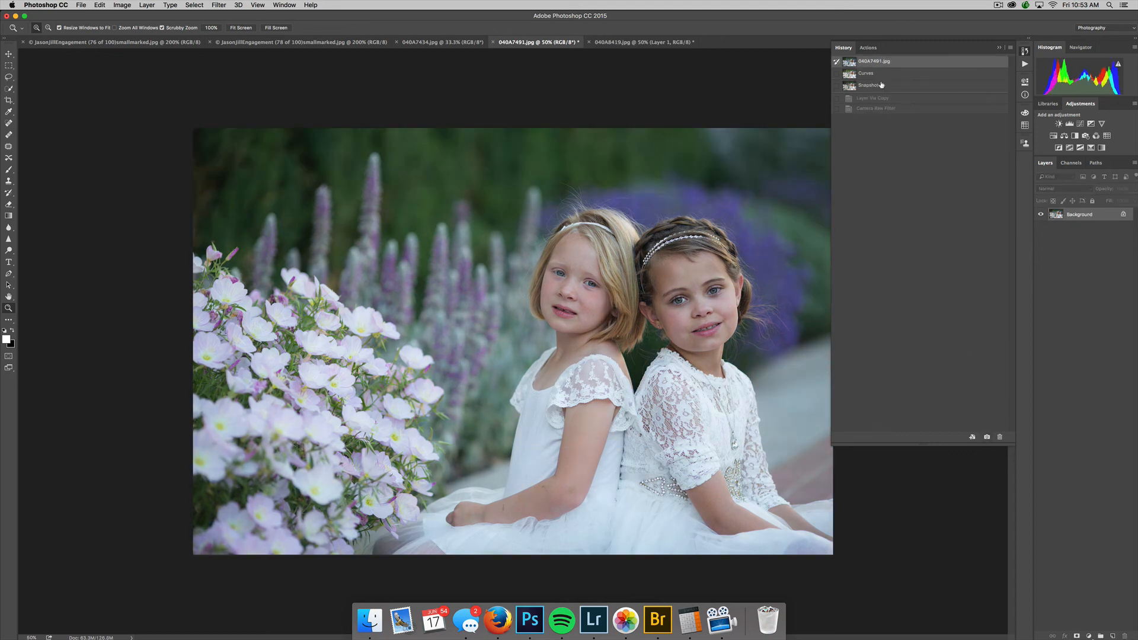
left_click(882, 84)
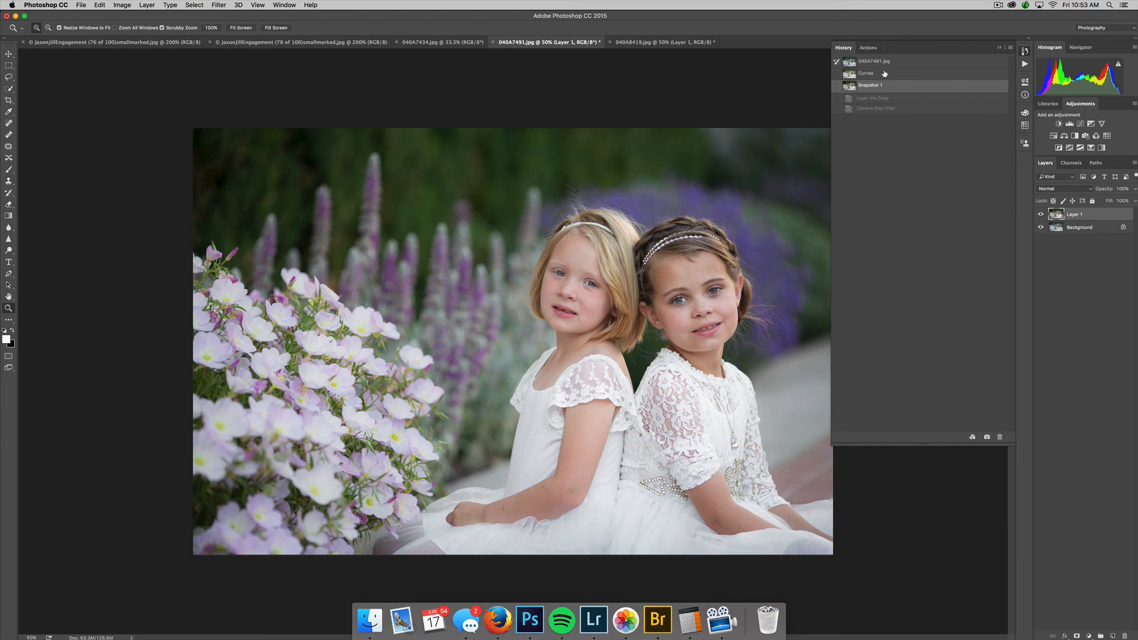
left_click(884, 73)
left_click(884, 85)
left_click(895, 73)
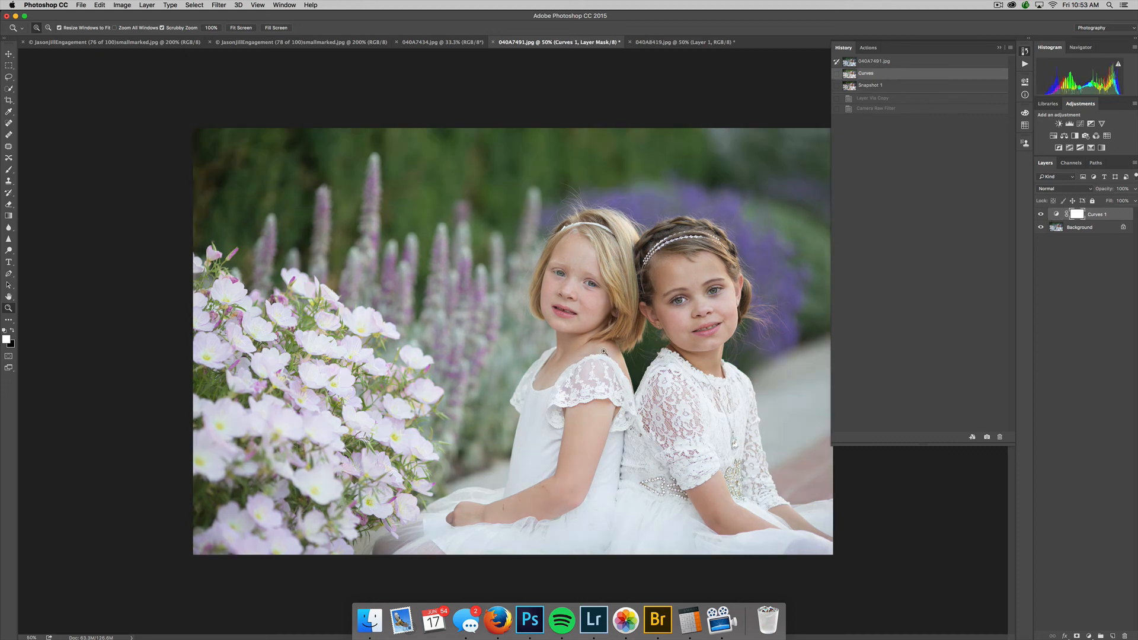
left_click(895, 85)
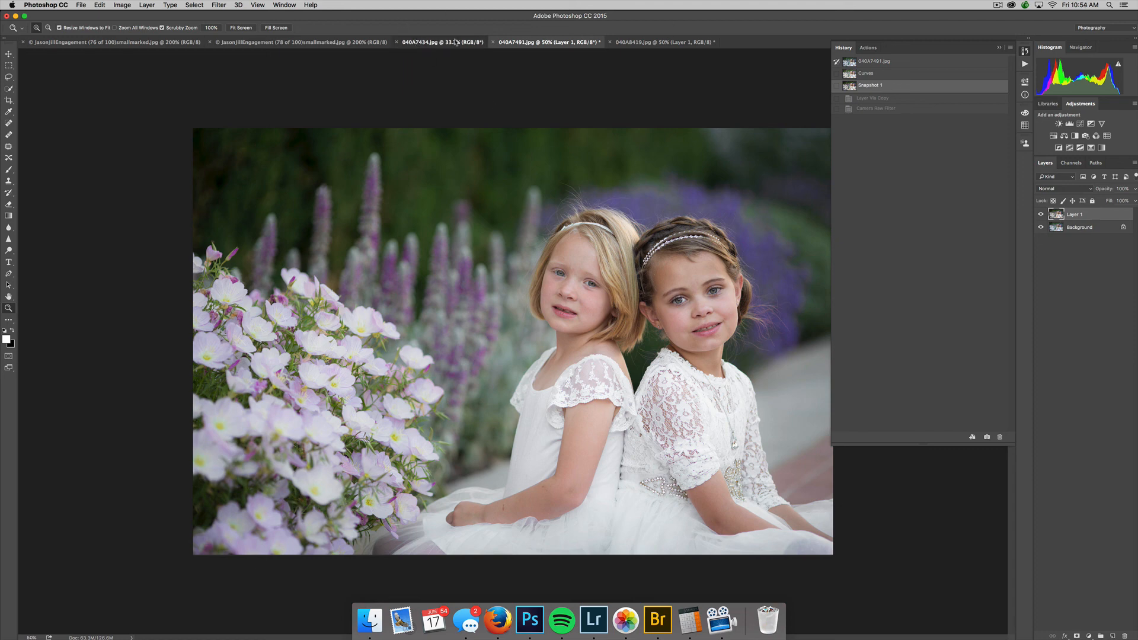
In 040A7434.jpg, duplicate the Background layer and open the copy in the Camera Raw Filter.
left_click(453, 42)
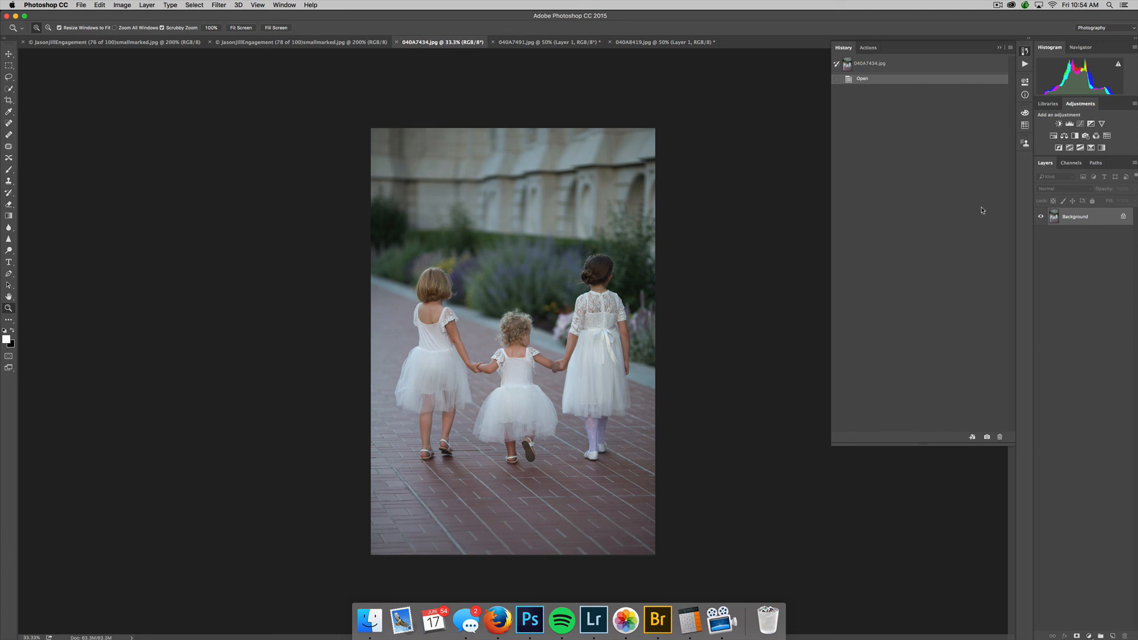
key("super+j")
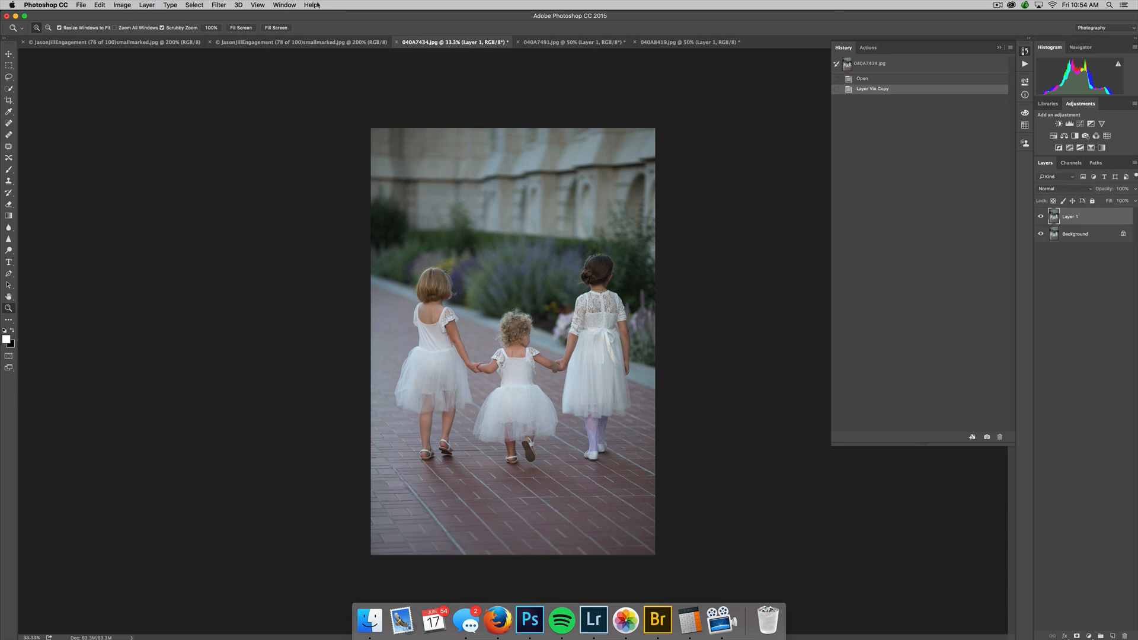
left_click(218, 6)
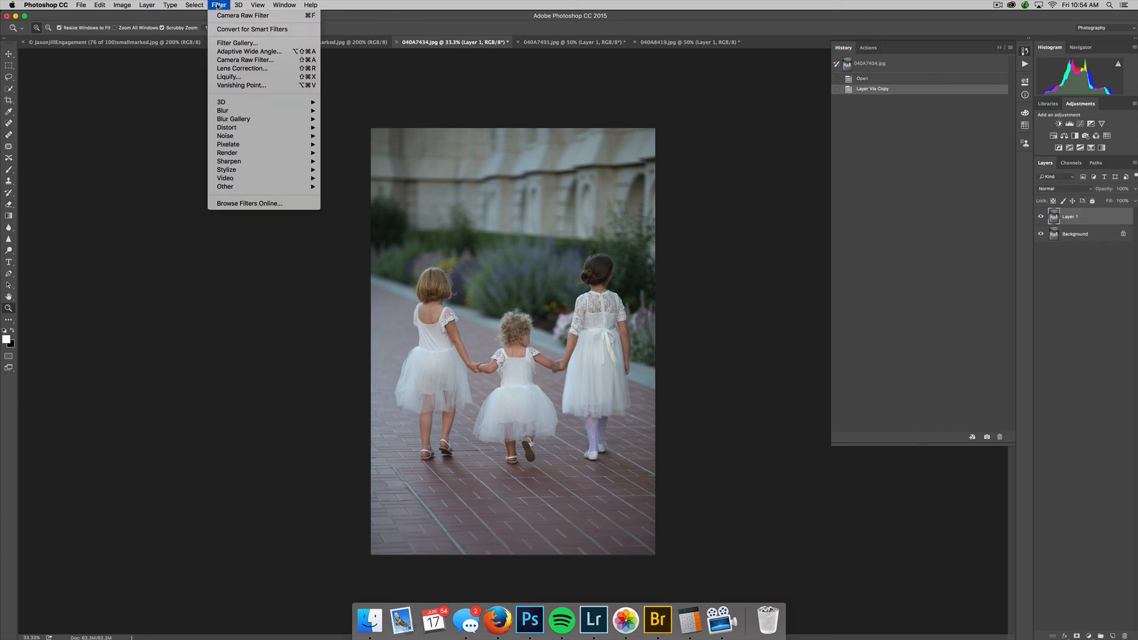
left_click(507, 128)
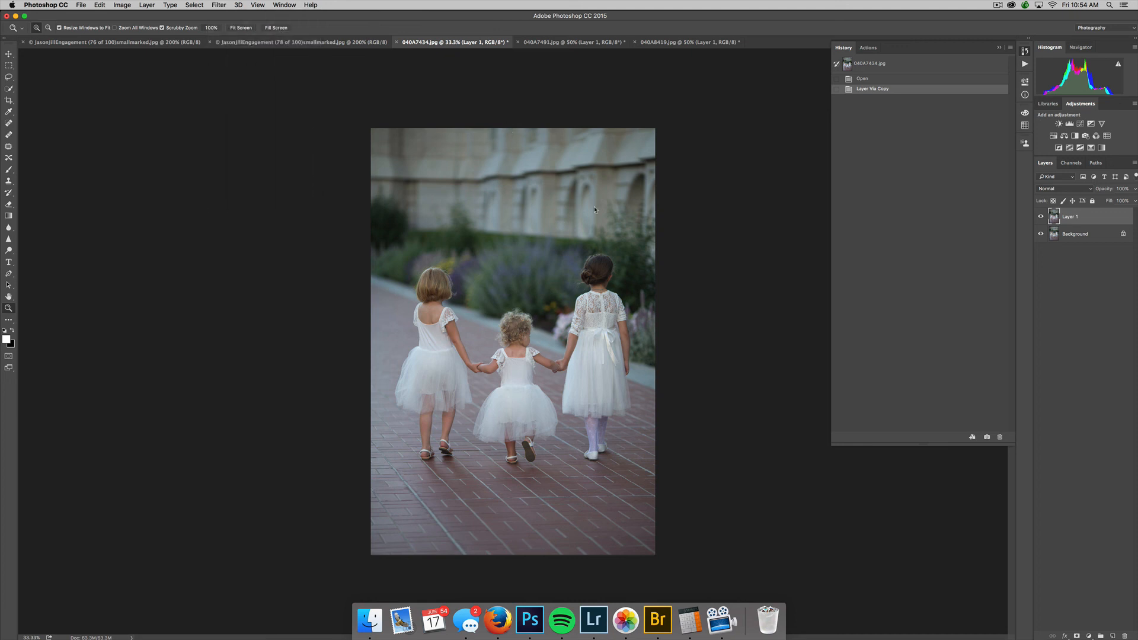
key("shift+super+a")
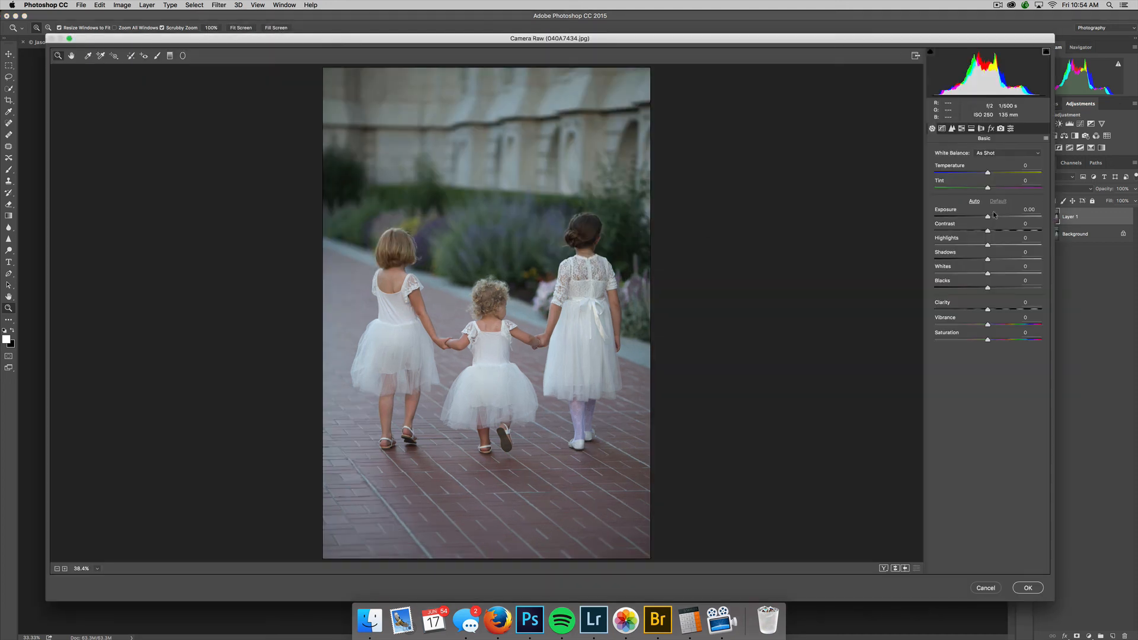
Correct the white balance to Temperature +6 and Tint +12 by sampling the bow on the tallest girl's white dress.
left_click(87, 55)
left_click(516, 426)
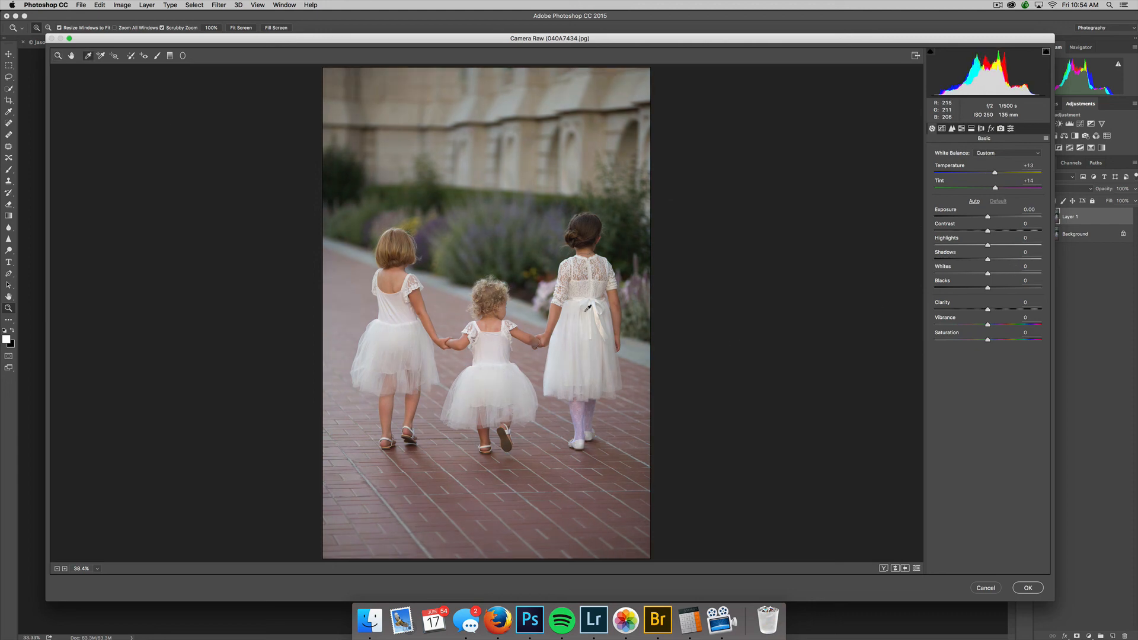
left_click(588, 307)
Set the exposure to +0.70, blacks to -25 and clarity to -16.
left_click_drag(988, 216, 995, 216)
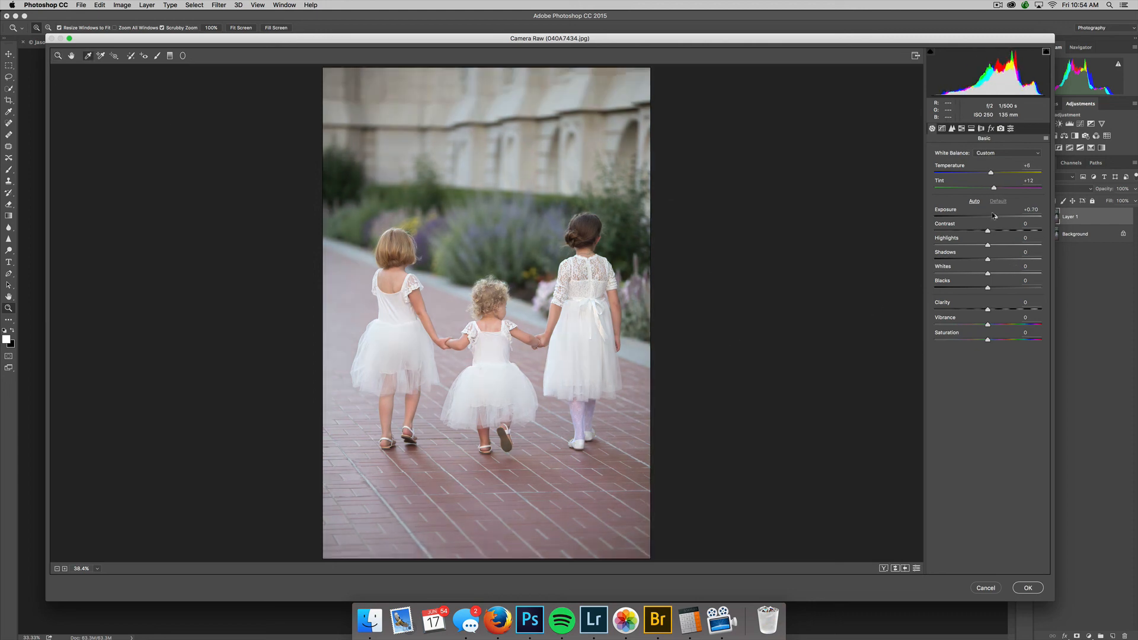
left_click_drag(987, 288, 974, 288)
left_click(977, 309)
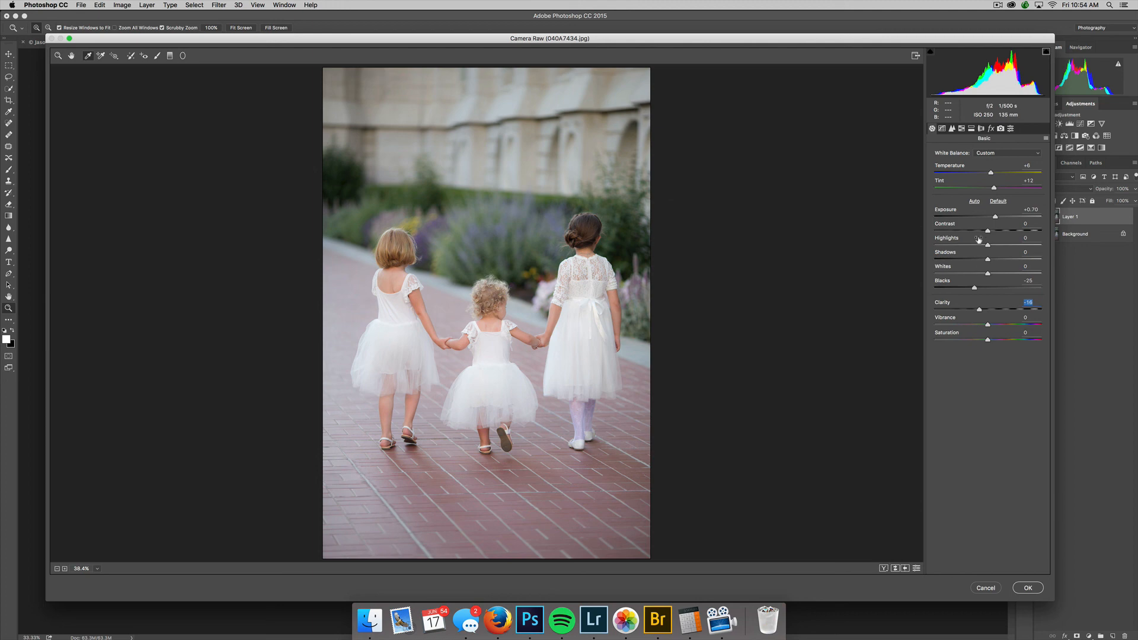